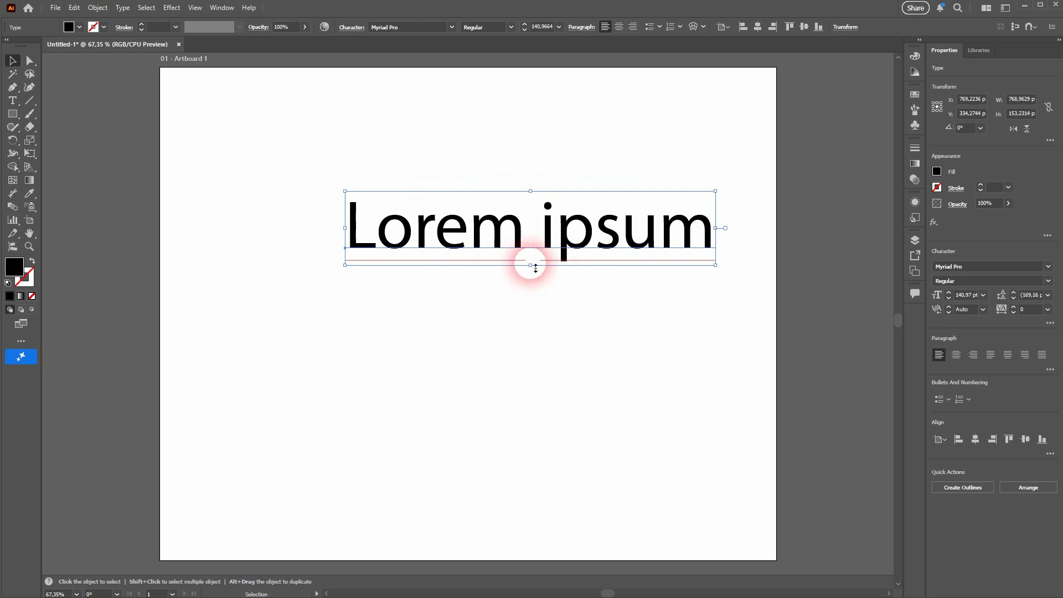
Step: Move the Lorem ipsum text toward the artboard's upper left, and draw an unfilled ellipse about 544 by 318 px with a 1 pt black stroke below it
left_click_drag(536, 233, 424, 181)
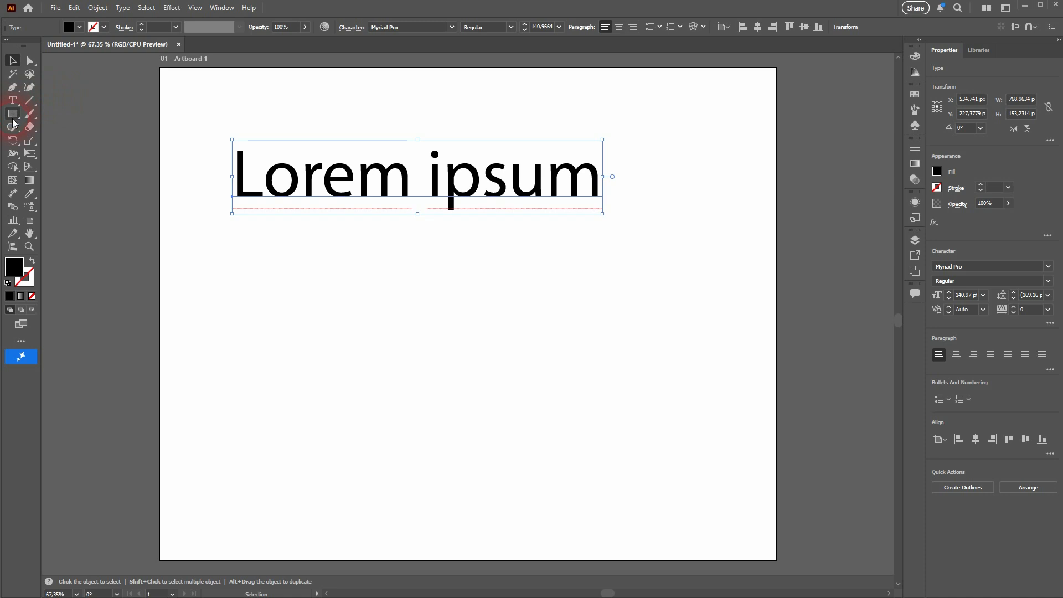
left_click_drag(14, 123, 72, 138)
left_click_drag(327, 286, 590, 438)
left_click(9, 60)
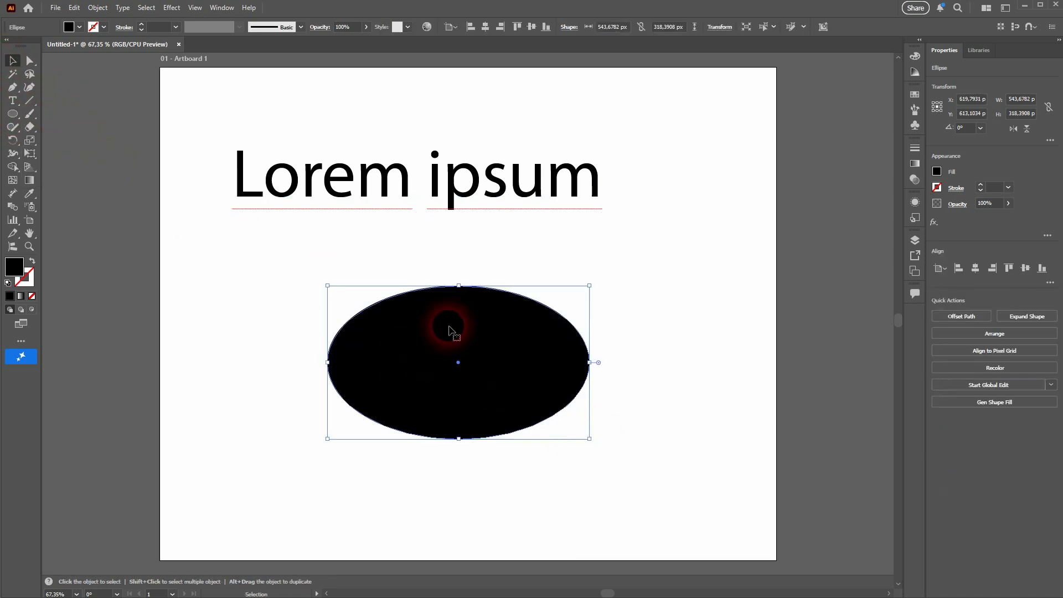
left_click(34, 263)
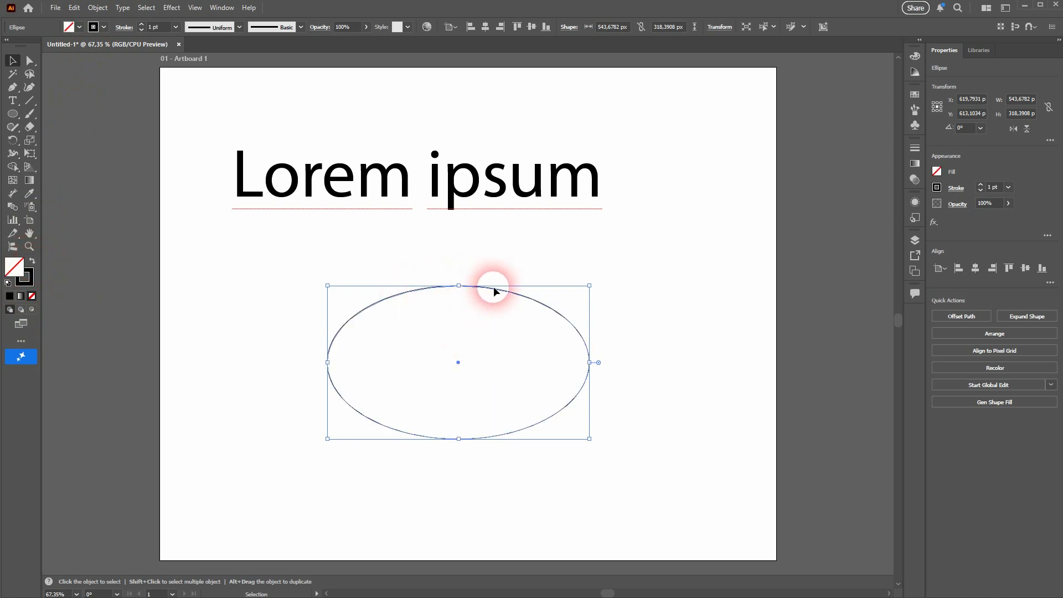
Step: Delete the Lorem ipsum text and activate the Type on a Path tool
left_click(502, 205)
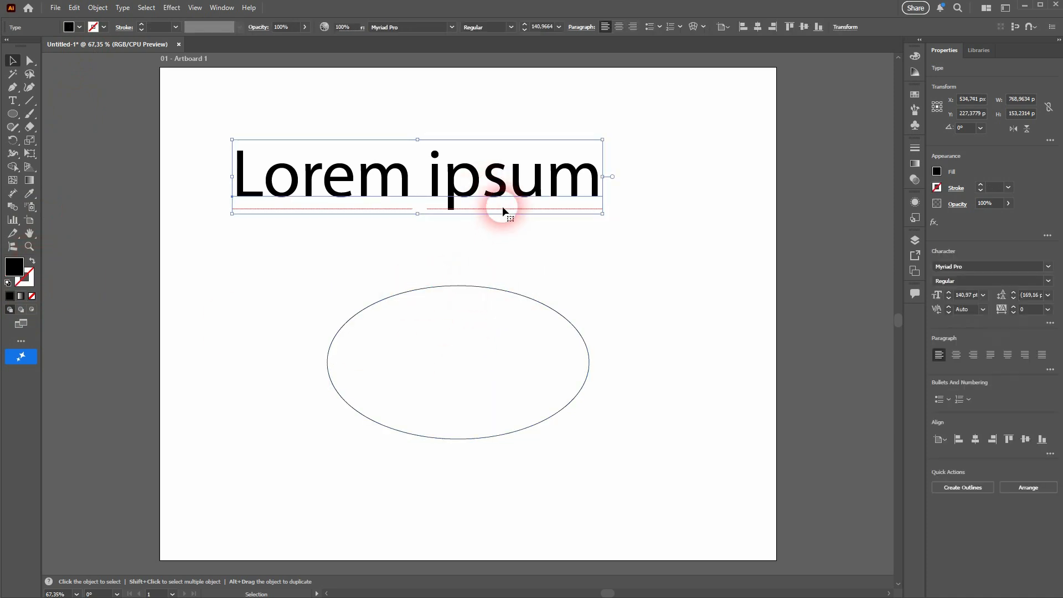
key("Delete")
left_click(13, 103)
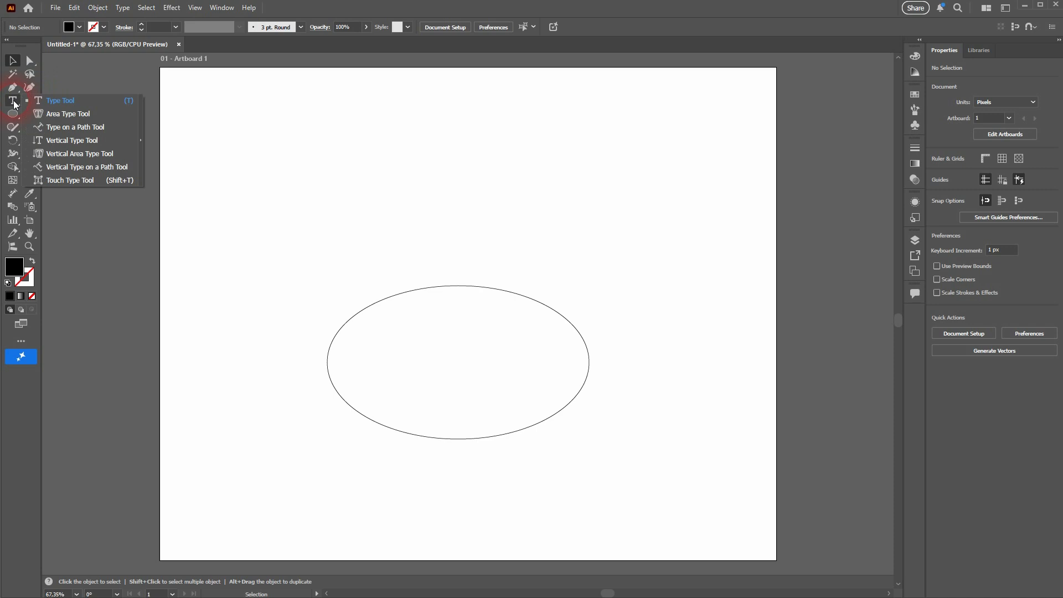
left_click(83, 128)
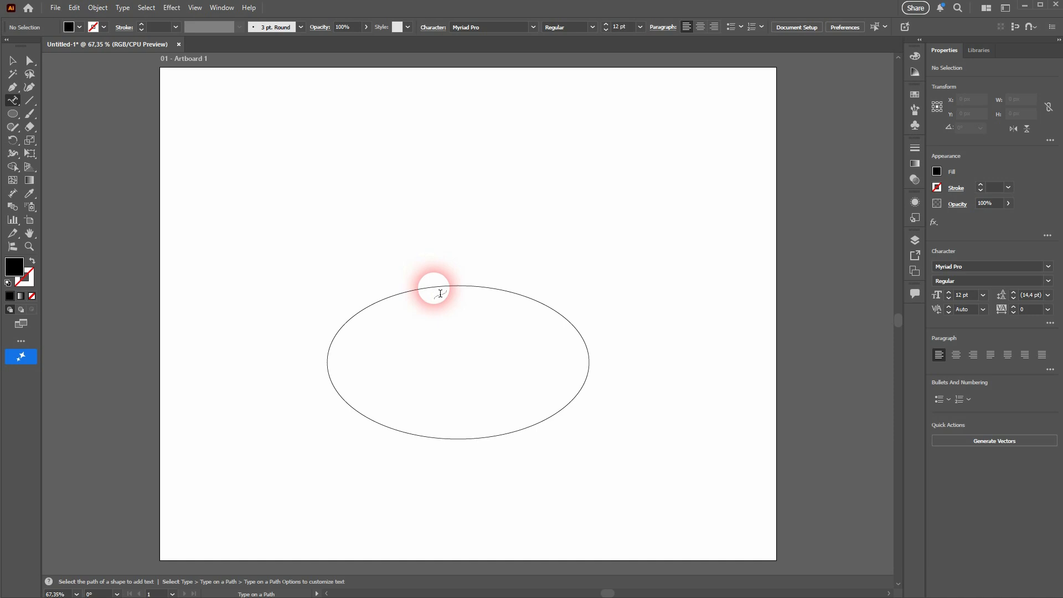
Step: Move the ellipse up to about X 603, Y 496 px and set its stroke weight to 25 pt
left_click(12, 61)
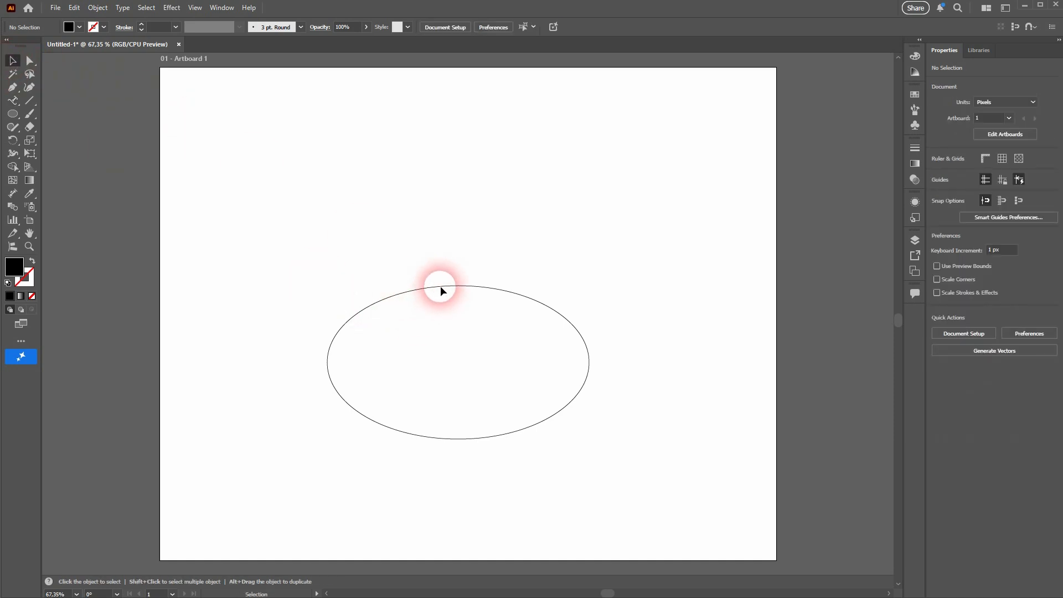
left_click_drag(297, 451, 659, 252)
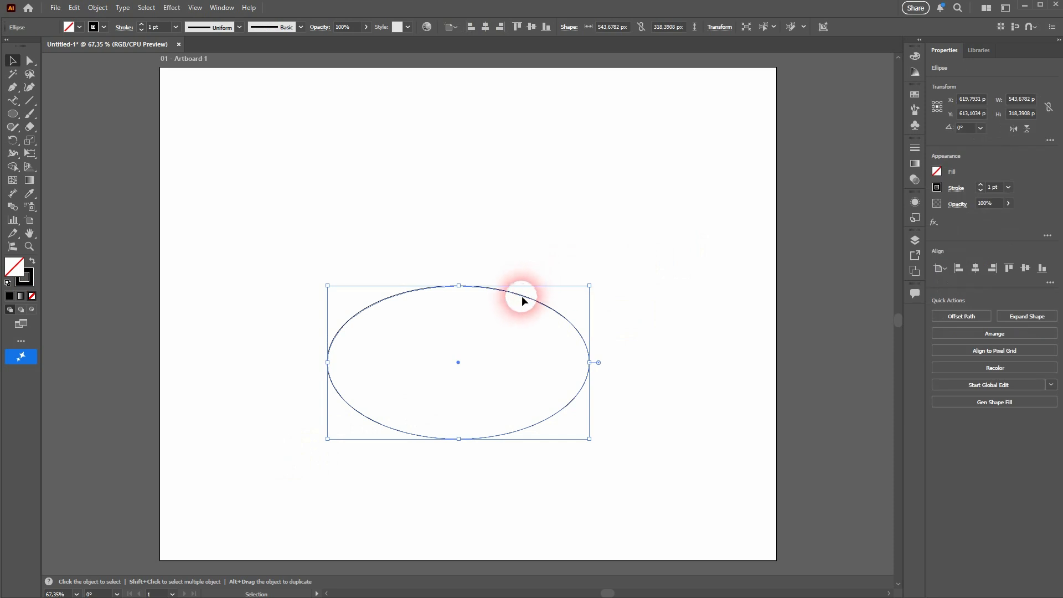
left_click_drag(524, 300, 516, 243)
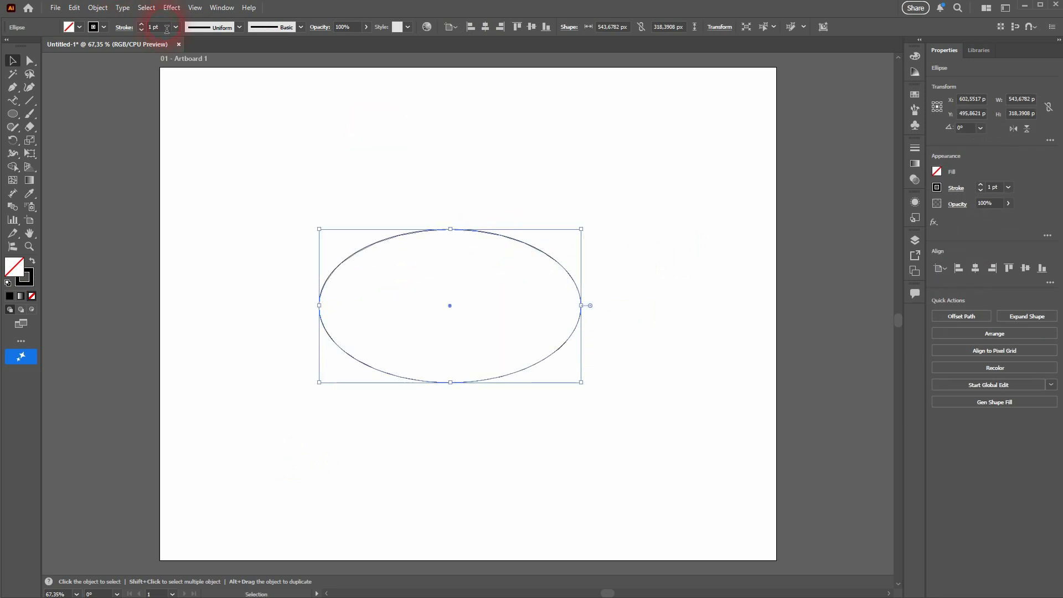
left_click(167, 29)
type("25")
key("Return")
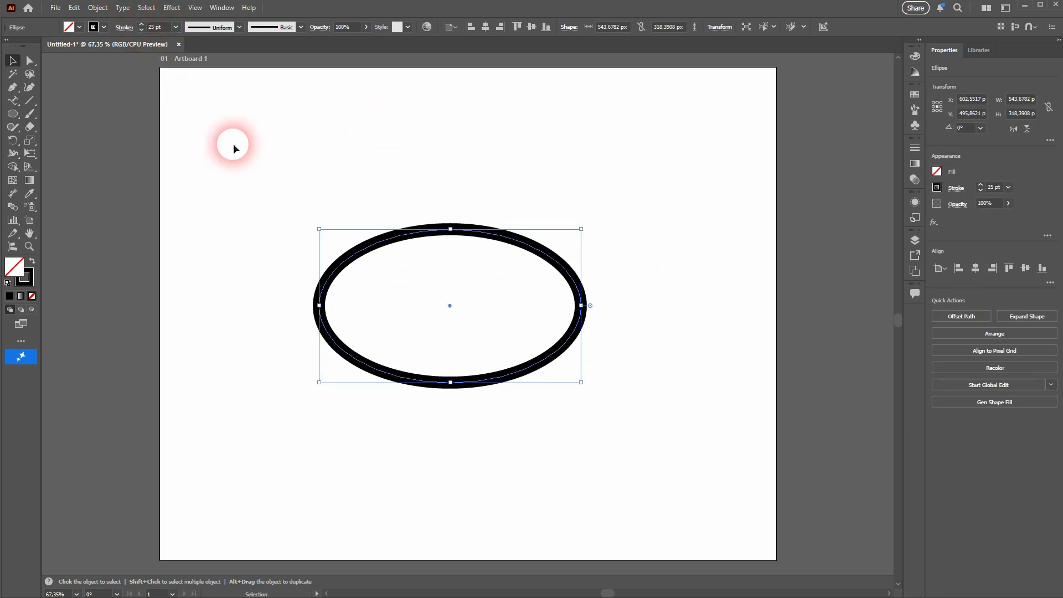
left_click(78, 100)
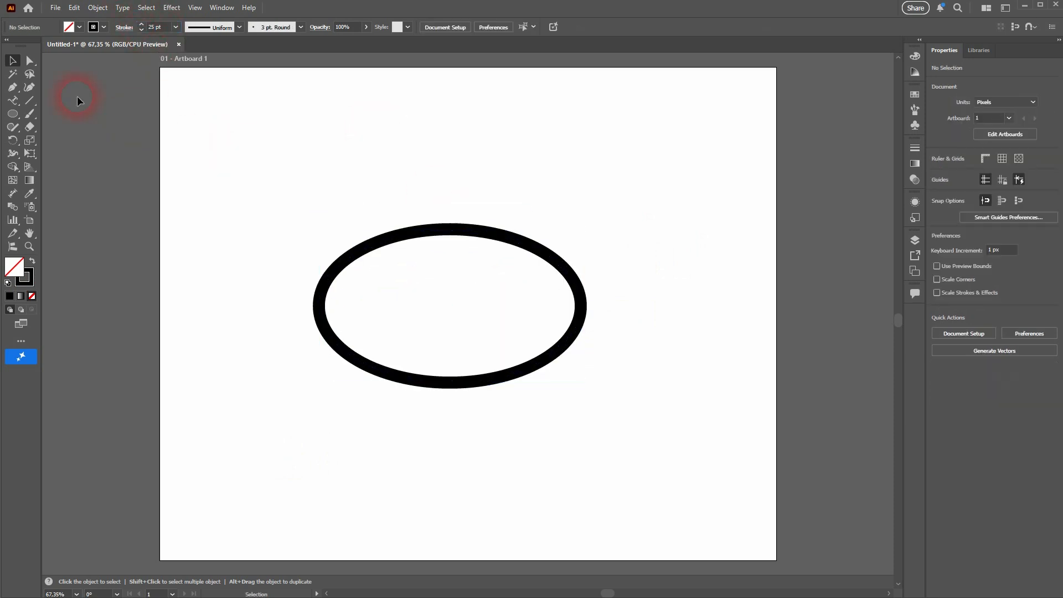
Step: Try placing path type on the ellipse's upper edge and on the empty area above the ellipse
left_click(417, 230)
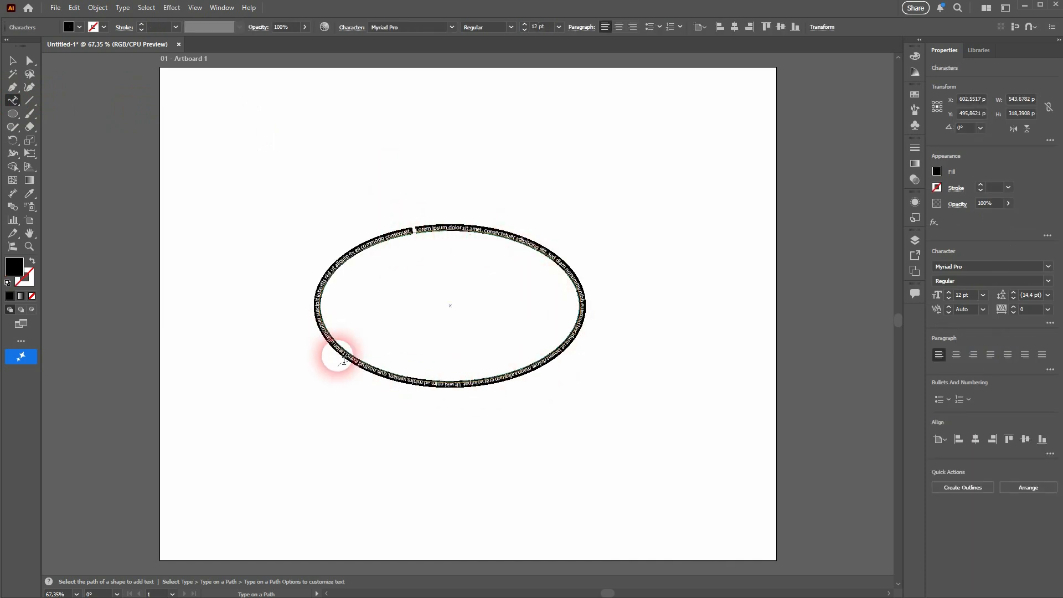
key("Escape")
key("ctrl+z")
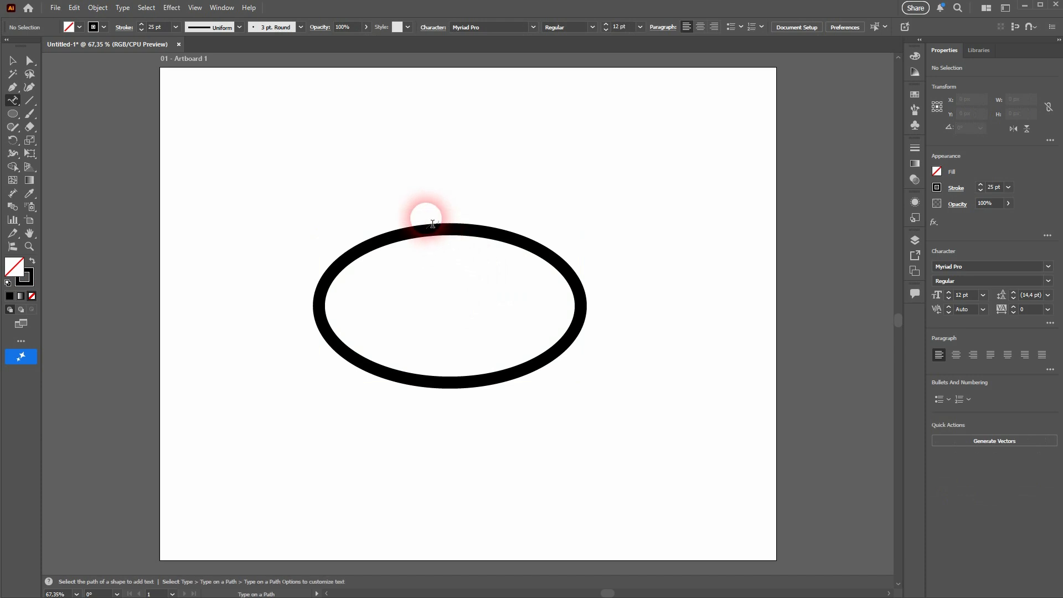
left_click(430, 176)
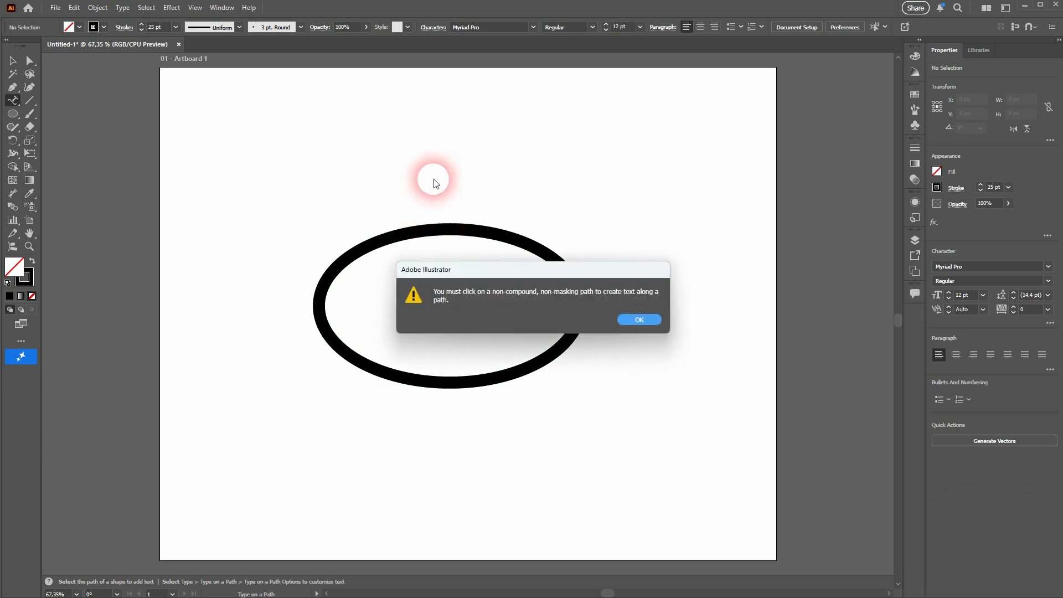
left_click(648, 319)
Step: Place type on the ellipse's upper edge reading "this text is on a path. you can pout text on any path using this tool" plus filler letters
left_click(442, 234)
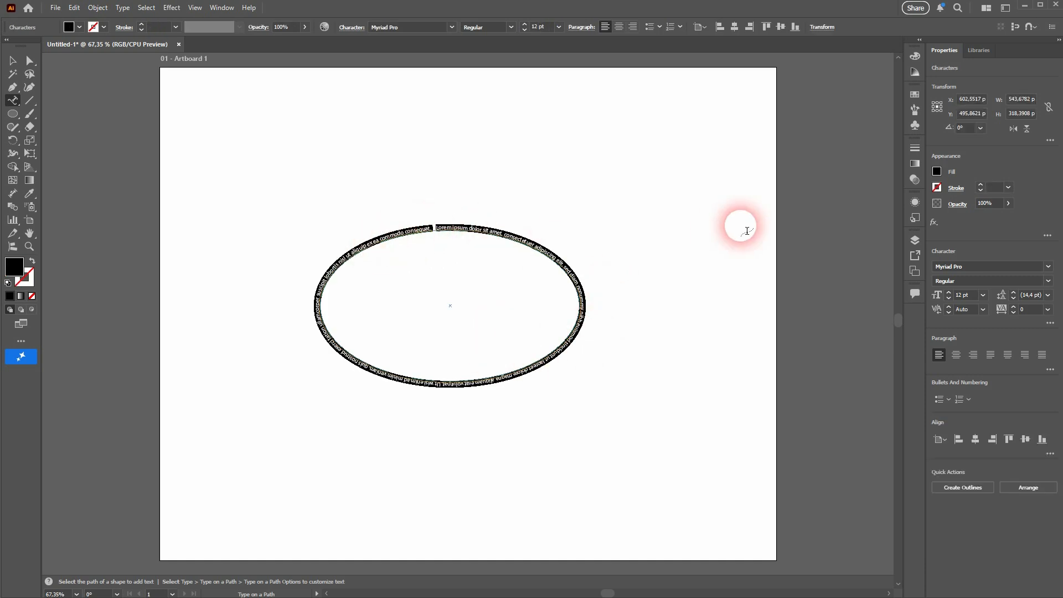
type("this")
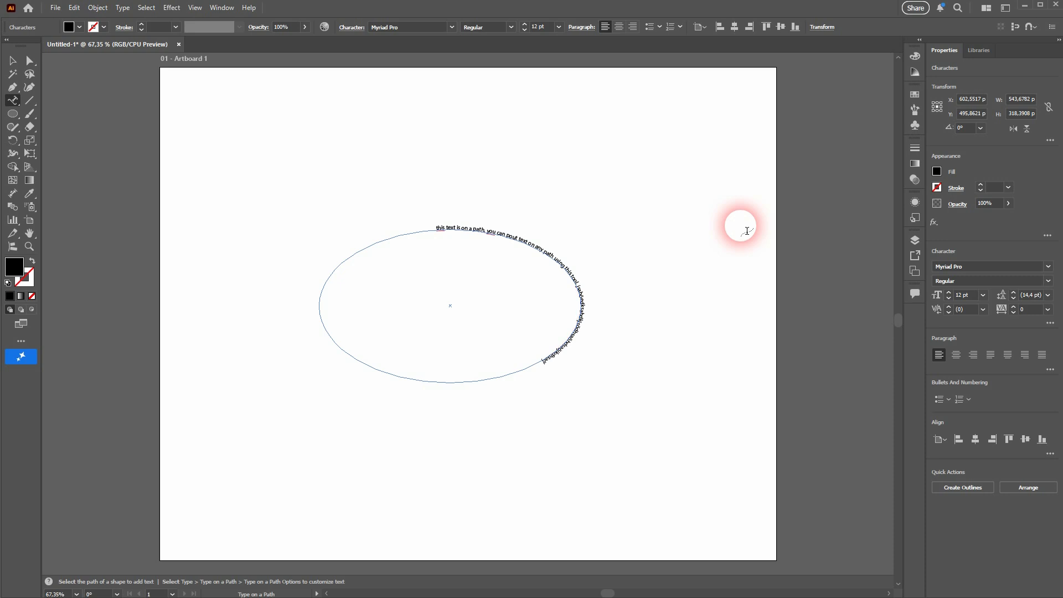
left_click(12, 60)
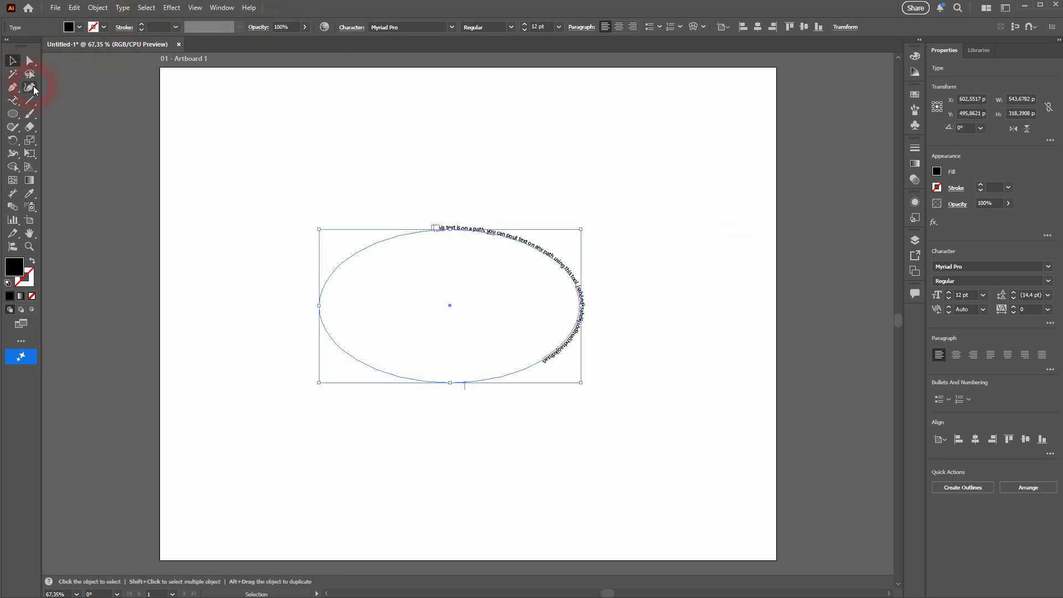
Step: Delete the text that follows the elliptical path
left_click(346, 219)
left_click_drag(237, 447, 730, 165)
key("Delete")
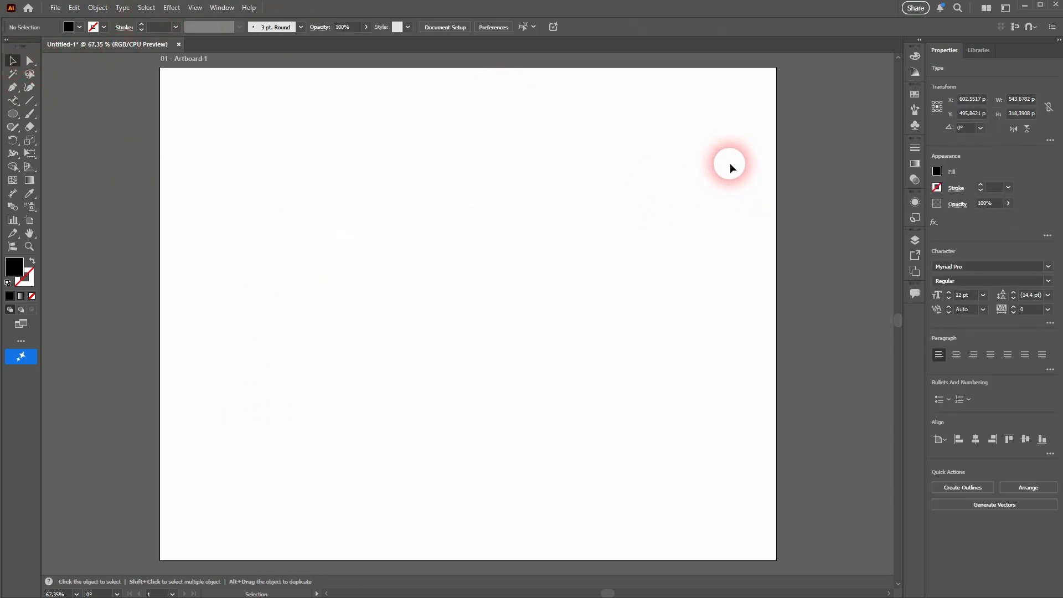
Step: Draw a rectangle about 177 by 362 px in the artboard's left half, with no fill and a 1 pt black stroke
left_click(24, 111)
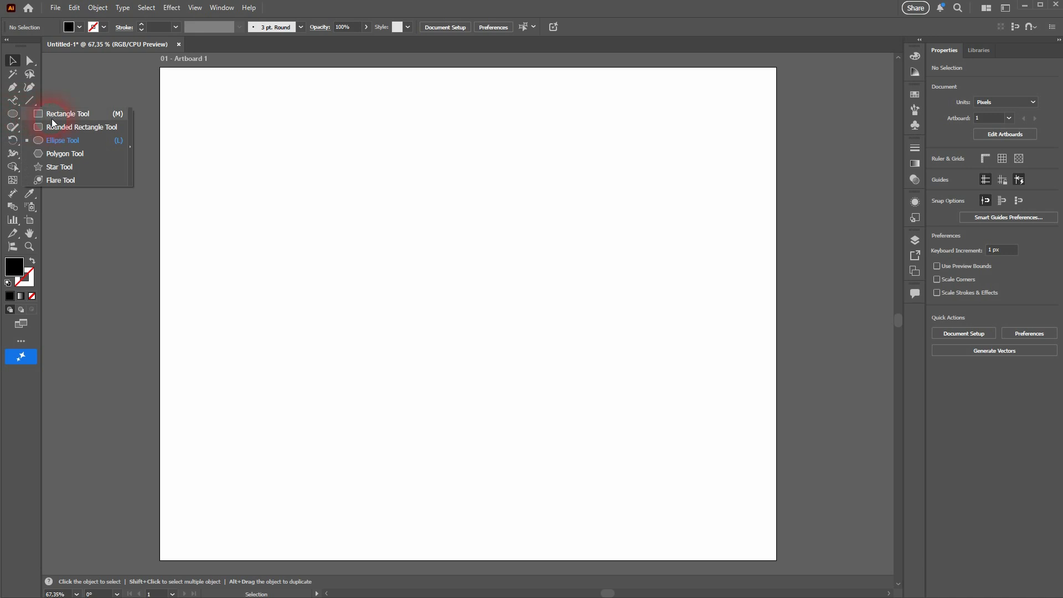
left_click(51, 119)
mouse_move(301, 245)
left_mouse_down()
mouse_move(325, 368)
mouse_move(383, 413)
left_mouse_up()
left_click(16, 102)
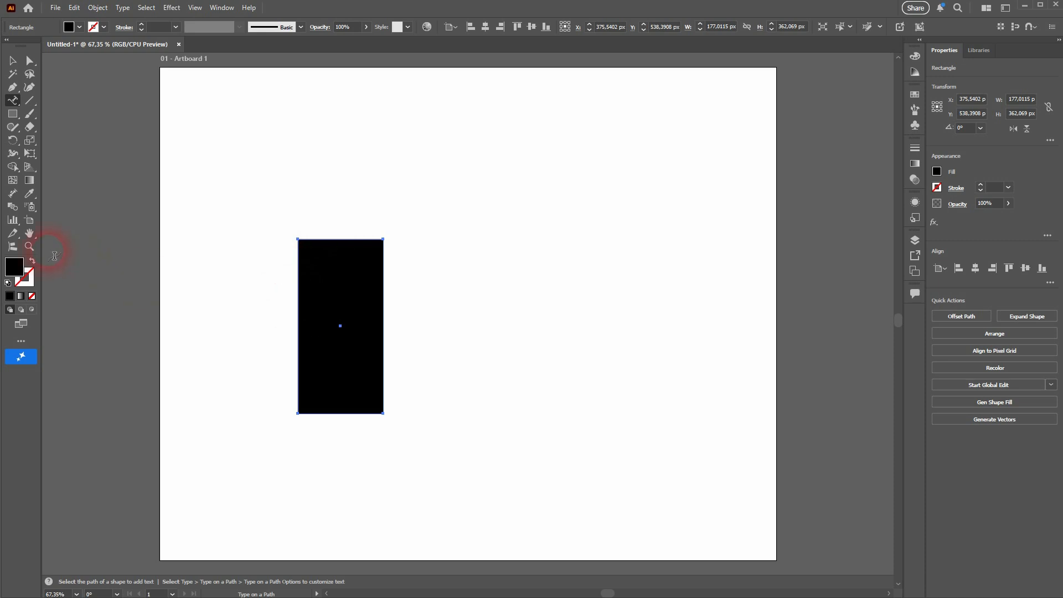
left_click(12, 60)
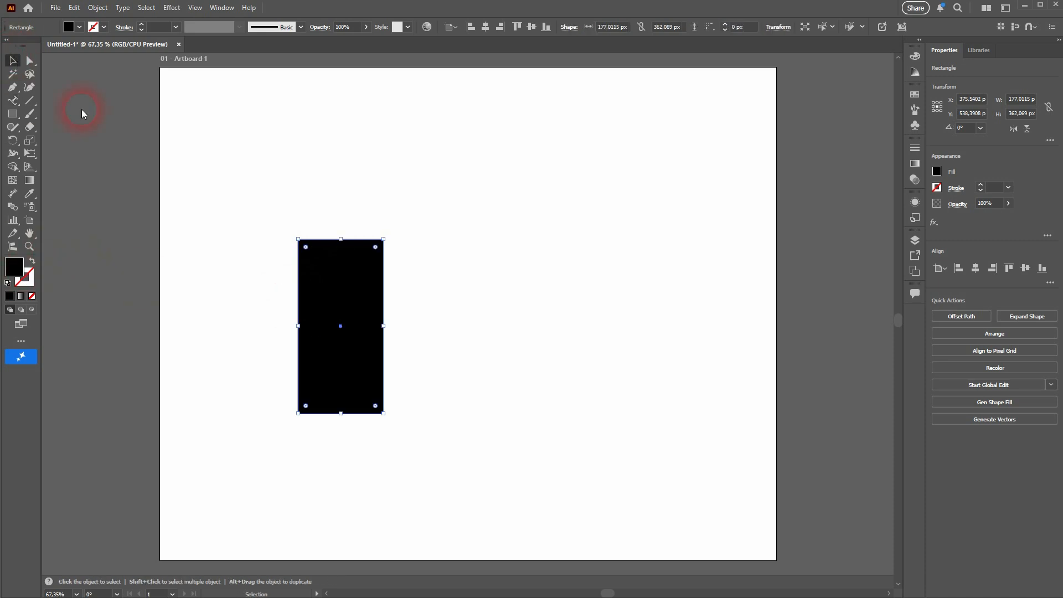
left_click(32, 261)
Step: Add placeholder type along the rectangle's path, starting at the middle of its upper edge, and delete the type object
left_click(13, 100)
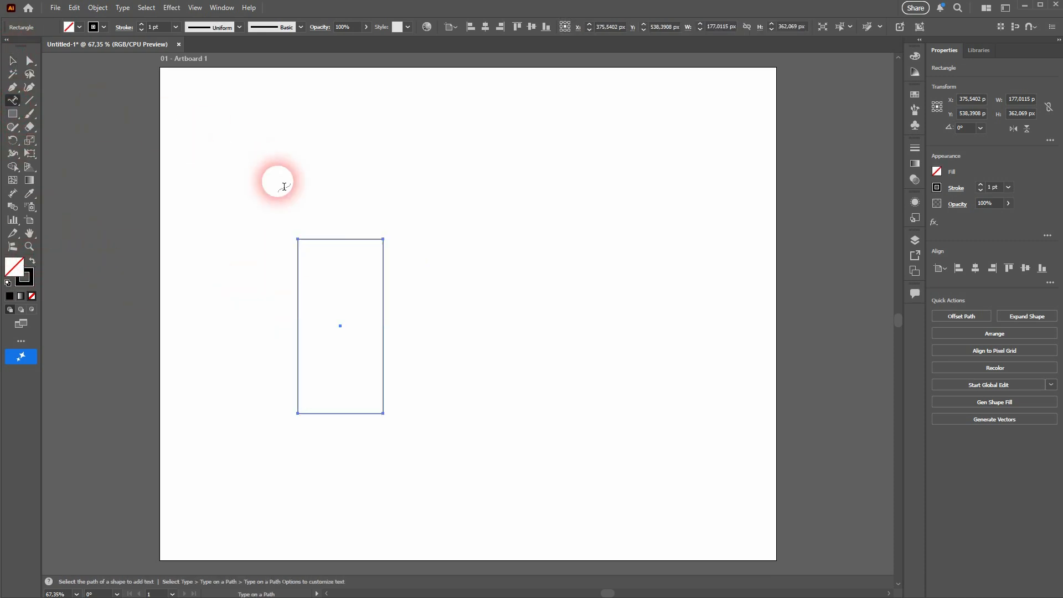
left_click(345, 243)
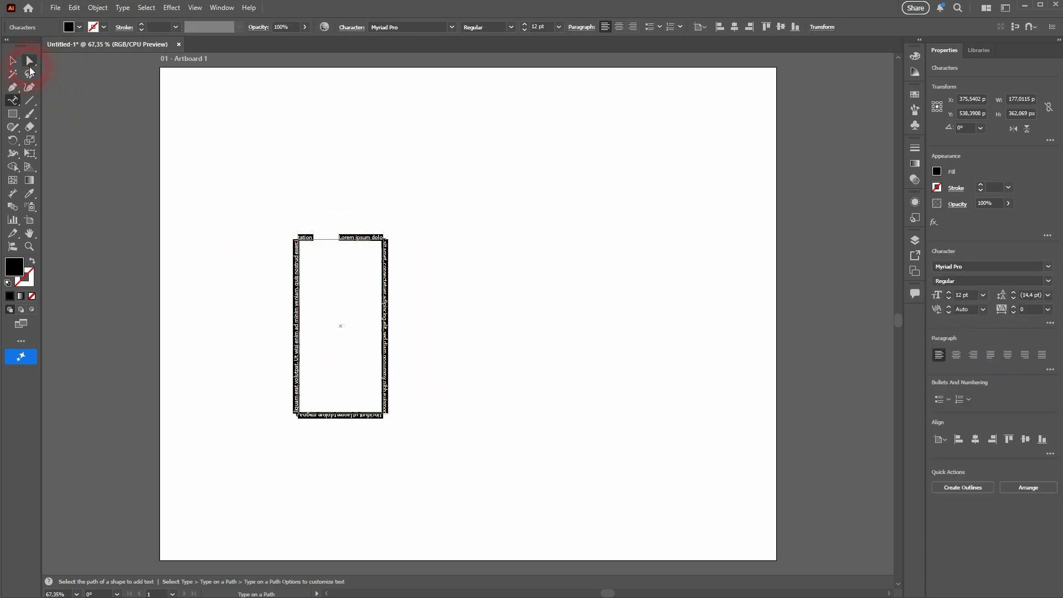
left_click(10, 65)
left_click_drag(247, 472, 466, 199)
key("Delete")
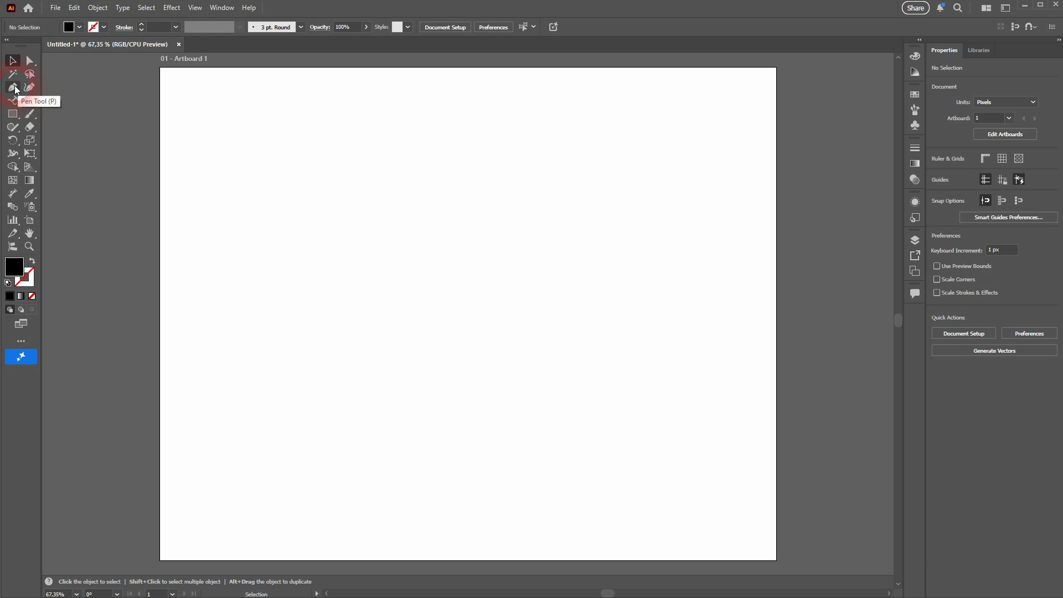
Step: Draw a straight line rising to the right, about 733 px wide and 251 px high, with the Pen tool
left_click(12, 87)
left_click(237, 305)
left_click(589, 186)
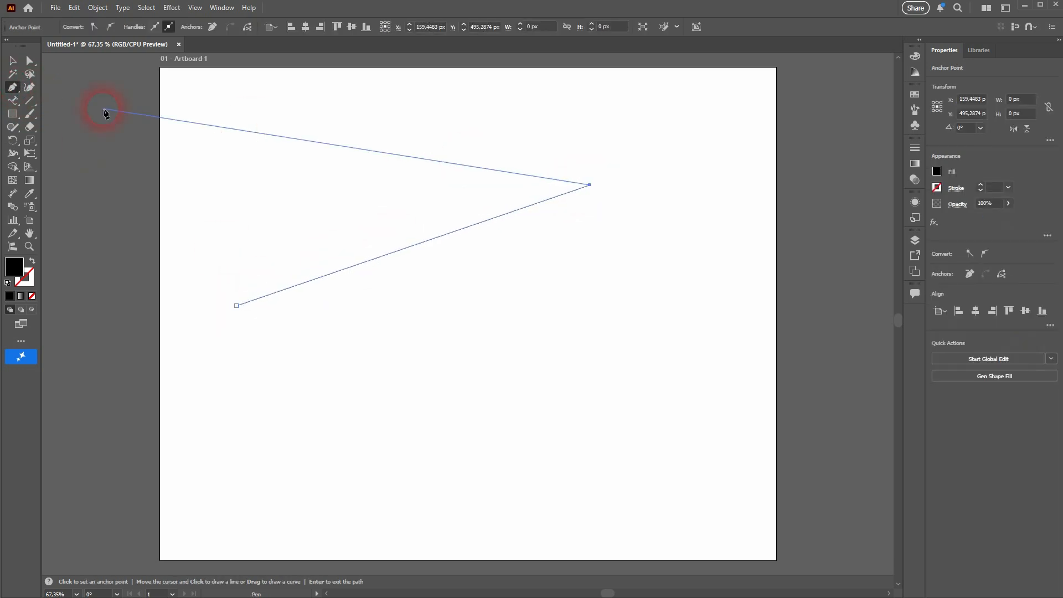
left_click(12, 62)
Step: Add placeholder type along the diagonal line, starting a little before its midpoint, and delete the type object
left_click(12, 100)
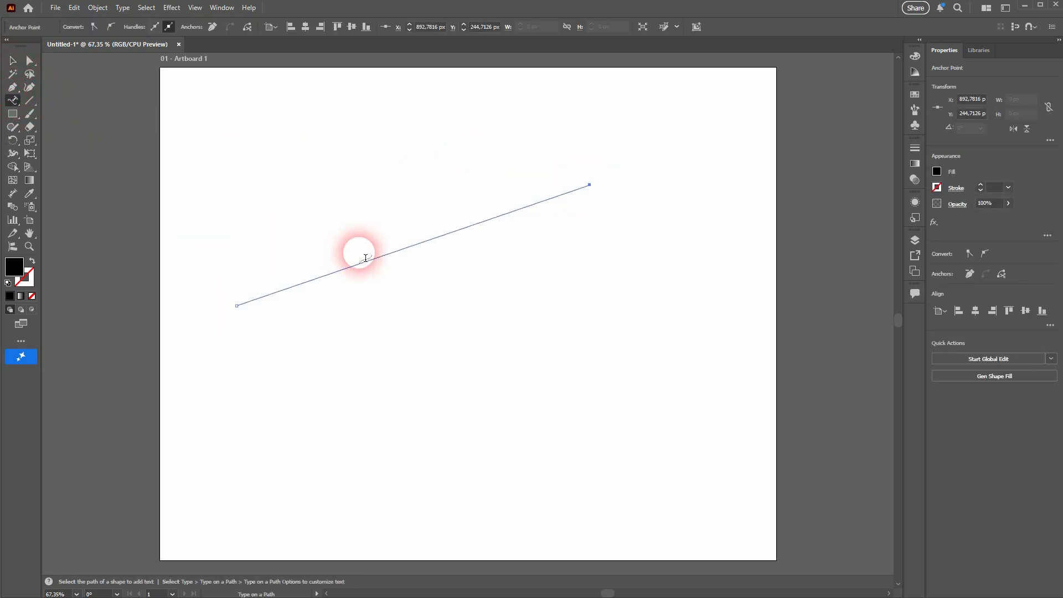
left_click(380, 255)
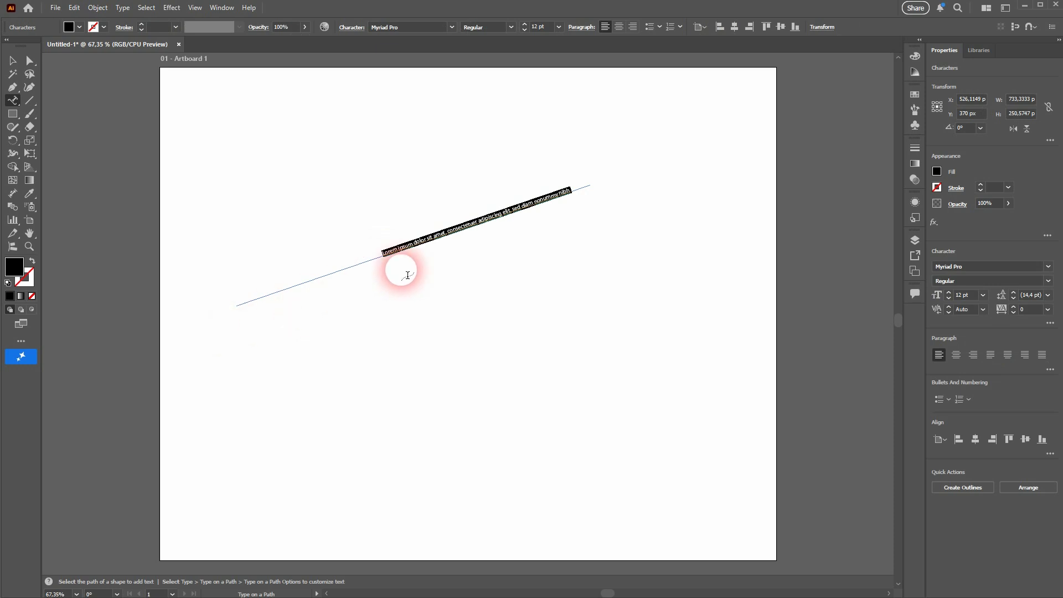
left_click(10, 62)
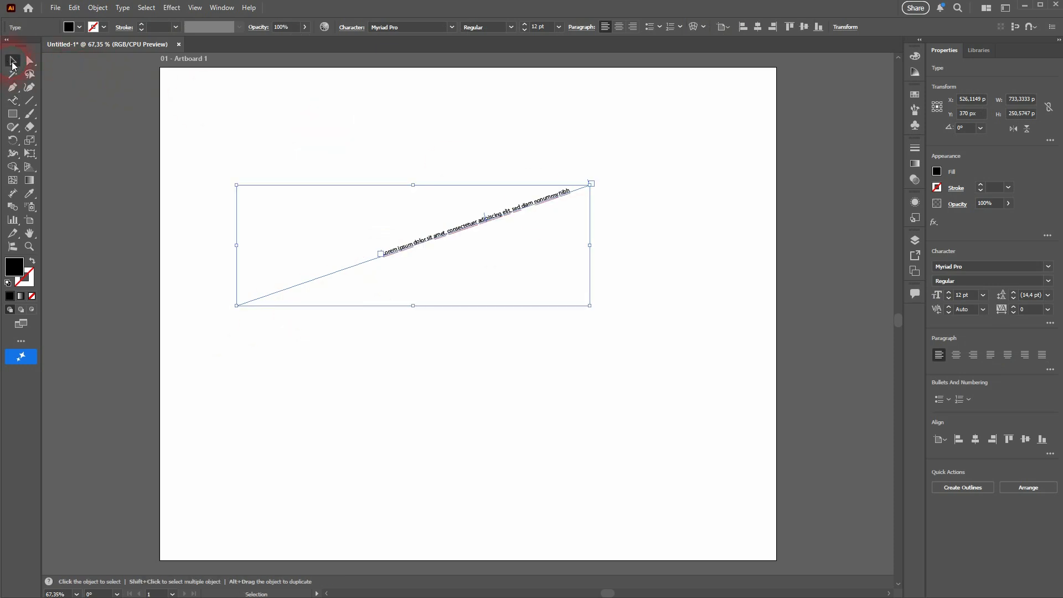
key("Delete")
Step: Draw an open S-shaped wave with four anchor points, about 934 by 180 px, using the Pen tool, with no fill and a 1 pt black stroke
left_click(12, 87)
left_click(254, 279)
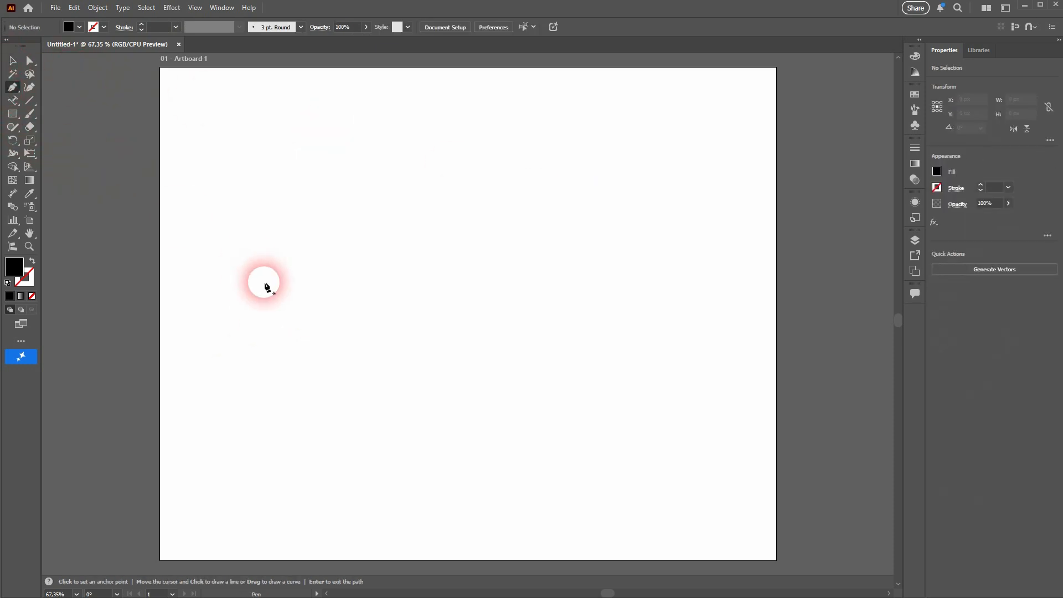
left_click_drag(362, 198, 446, 200)
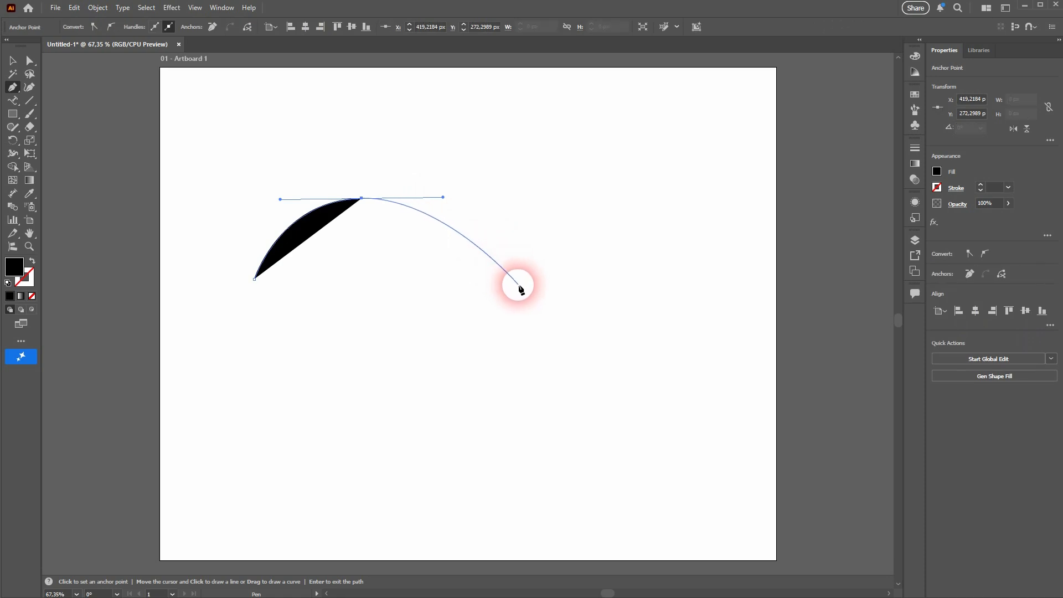
left_click_drag(519, 285, 573, 286)
left_click_drag(705, 205, 775, 203)
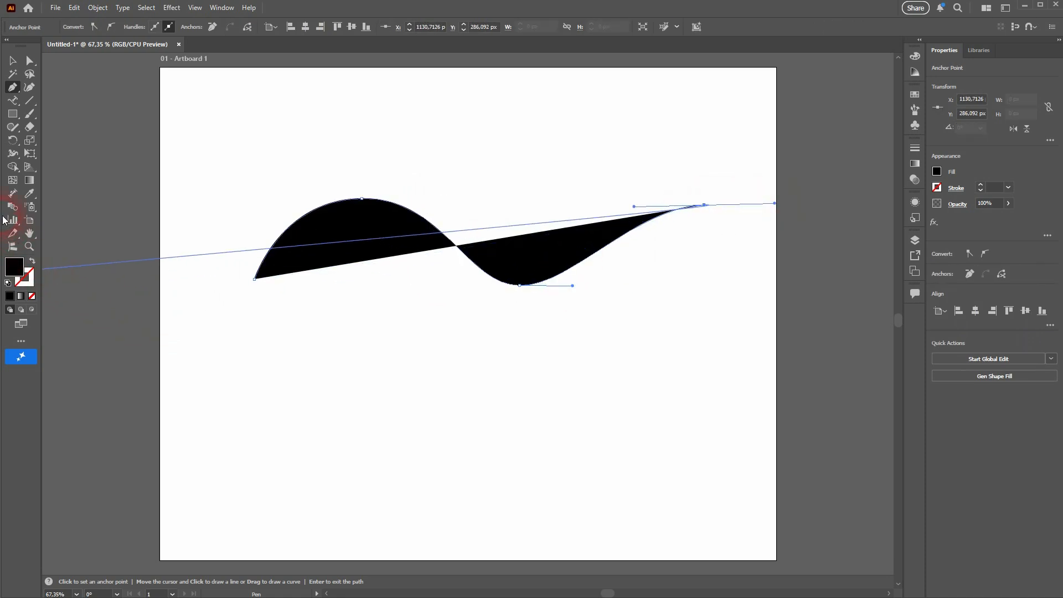
left_click(12, 60)
left_click(31, 261)
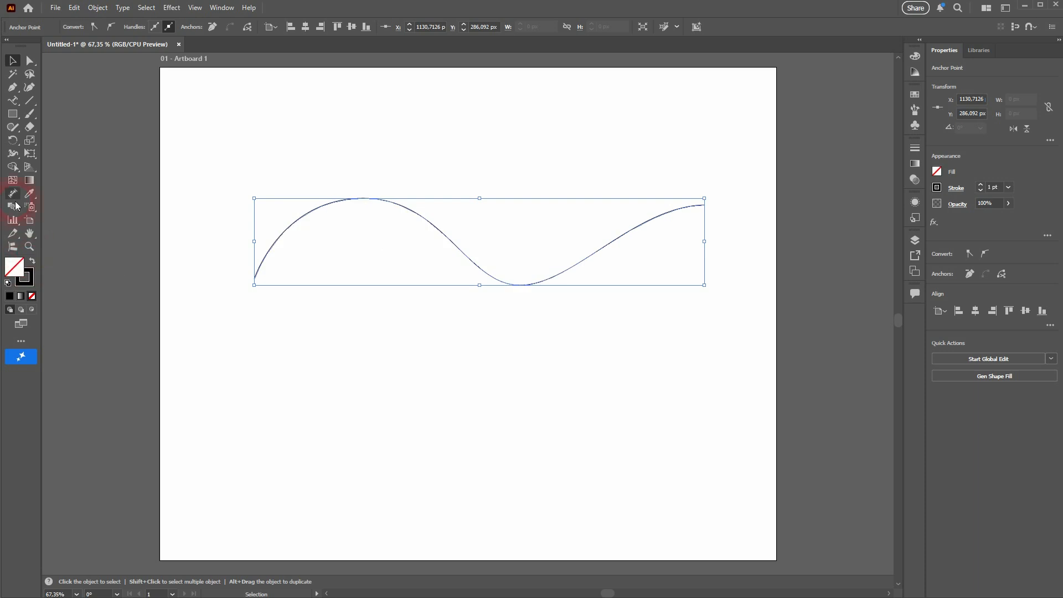
Step: Add placeholder type along the wavy path, starting near its left end, and deselect it
left_click(15, 101)
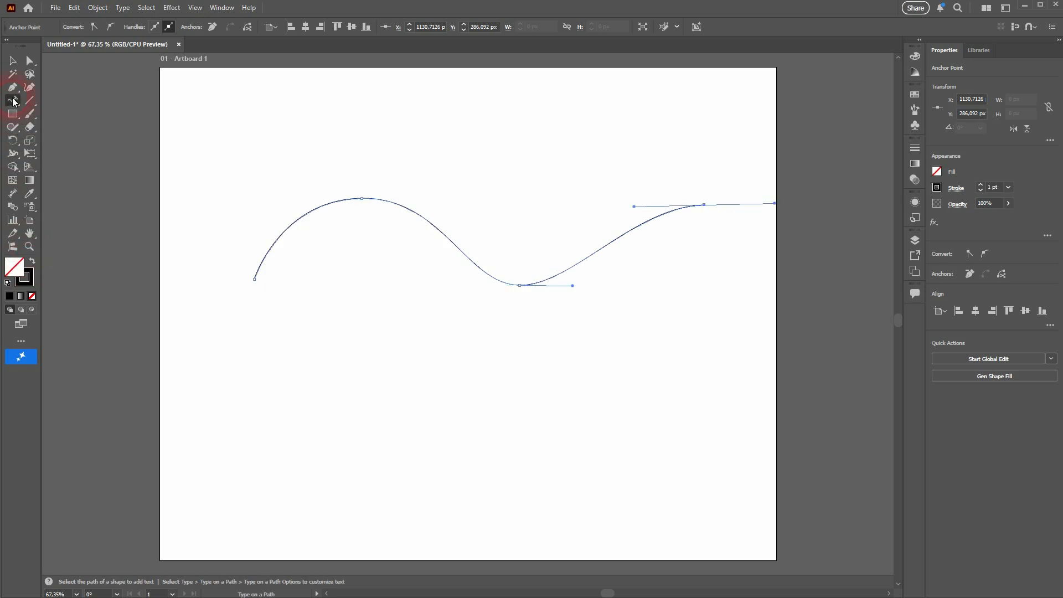
left_click(285, 226)
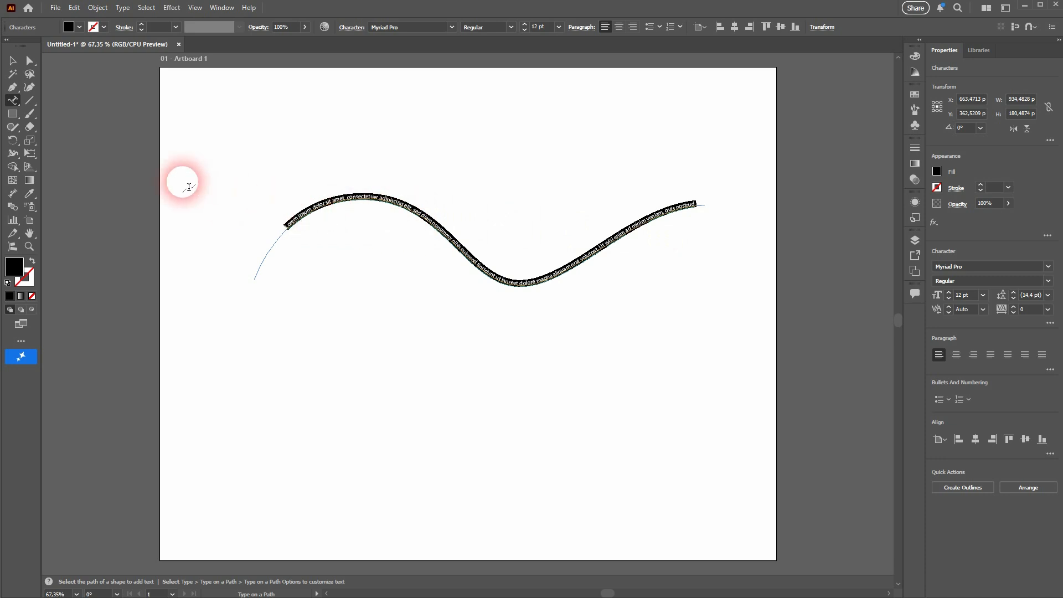
left_click(12, 61)
left_click(477, 463)
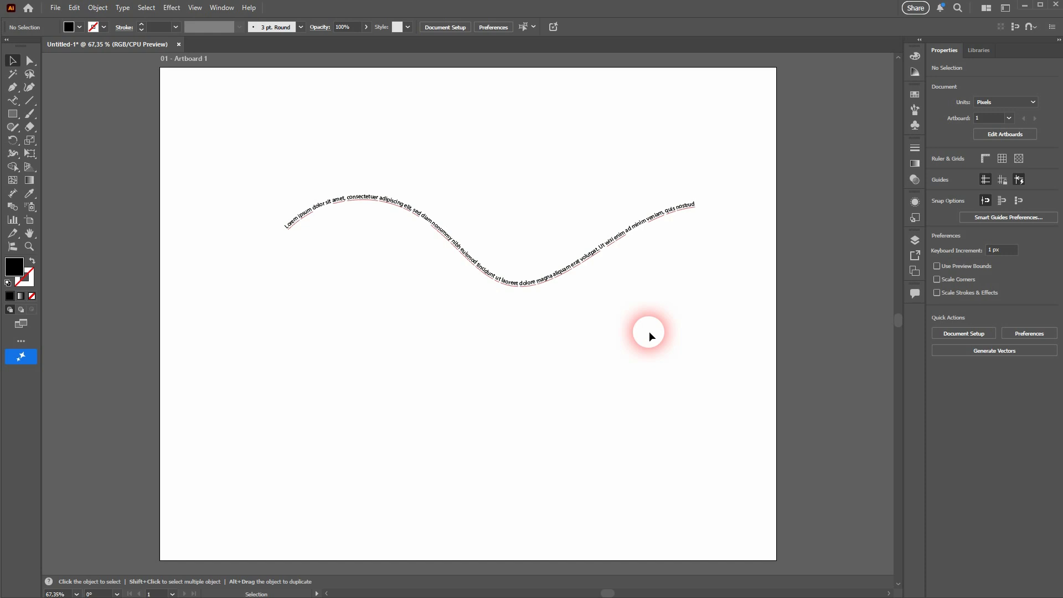
Step: Delete the wavy type object from the artboard and activate the standard Type tool
left_click_drag(539, 278, 492, 283)
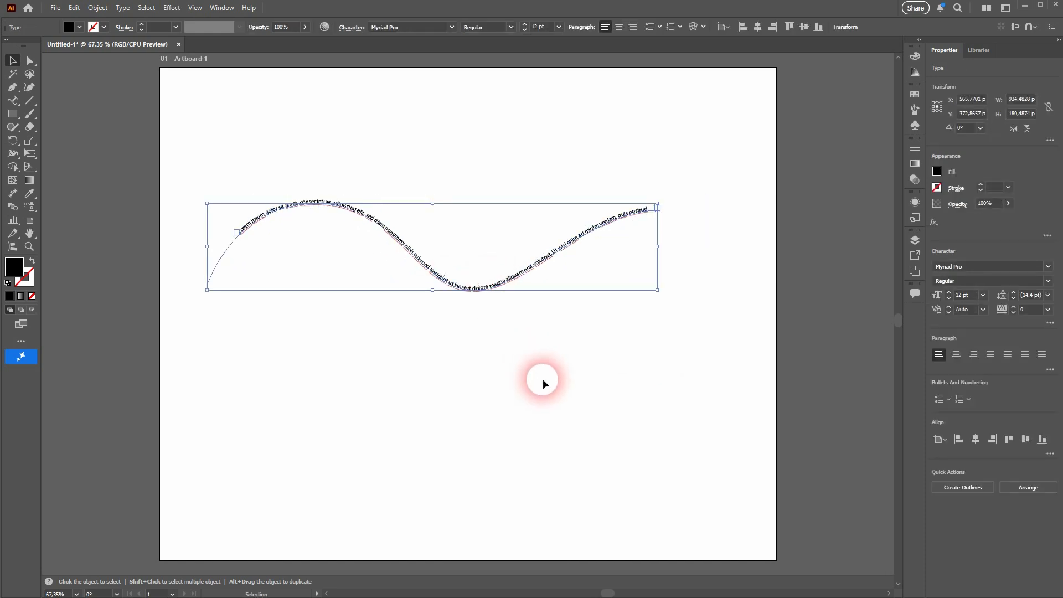
key("Delete")
left_click(19, 102)
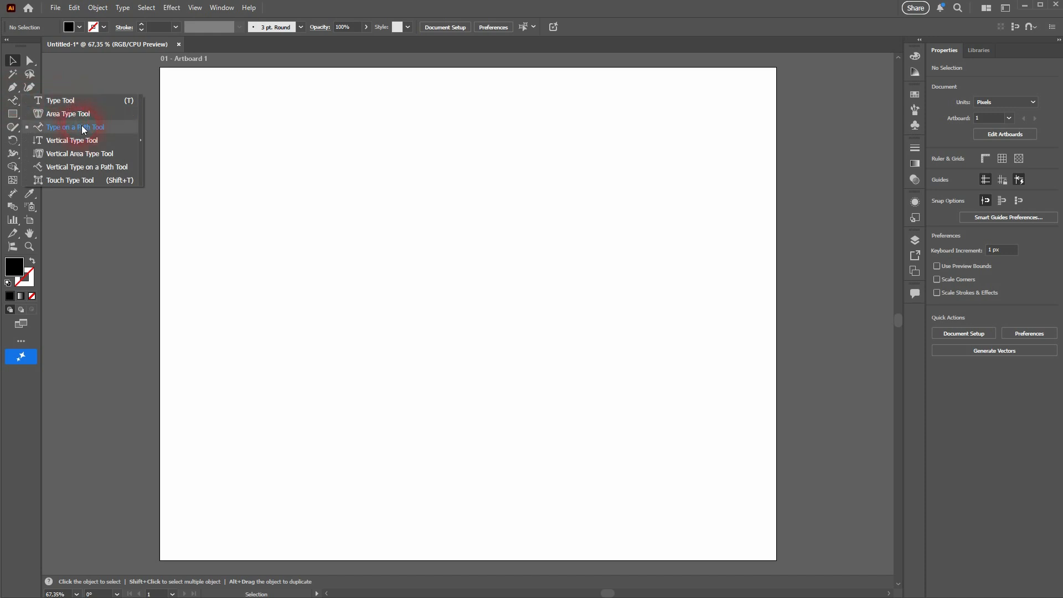
left_click(72, 102)
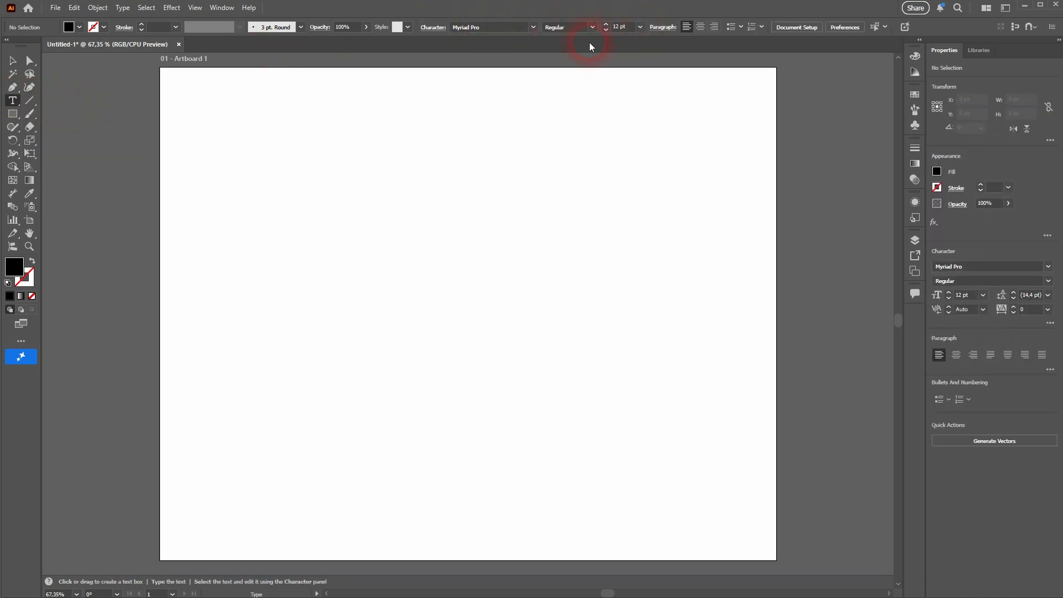
Step: Draw a black-filled ellipse about 622 by 398 px near the middle of the artboard, with no stroke
left_click(16, 119)
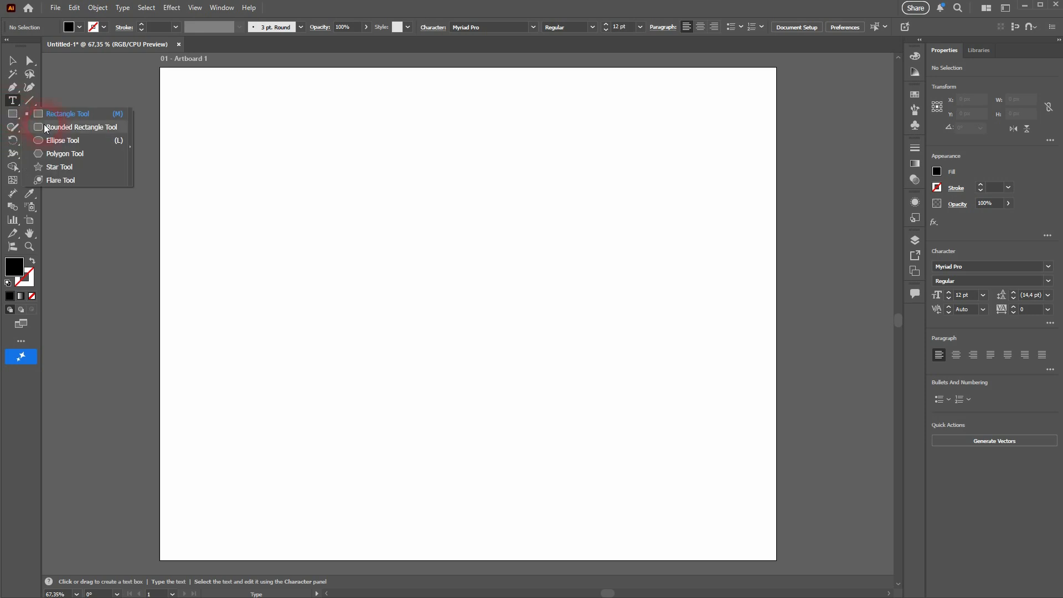
left_click(72, 140)
left_click_drag(309, 217, 608, 408)
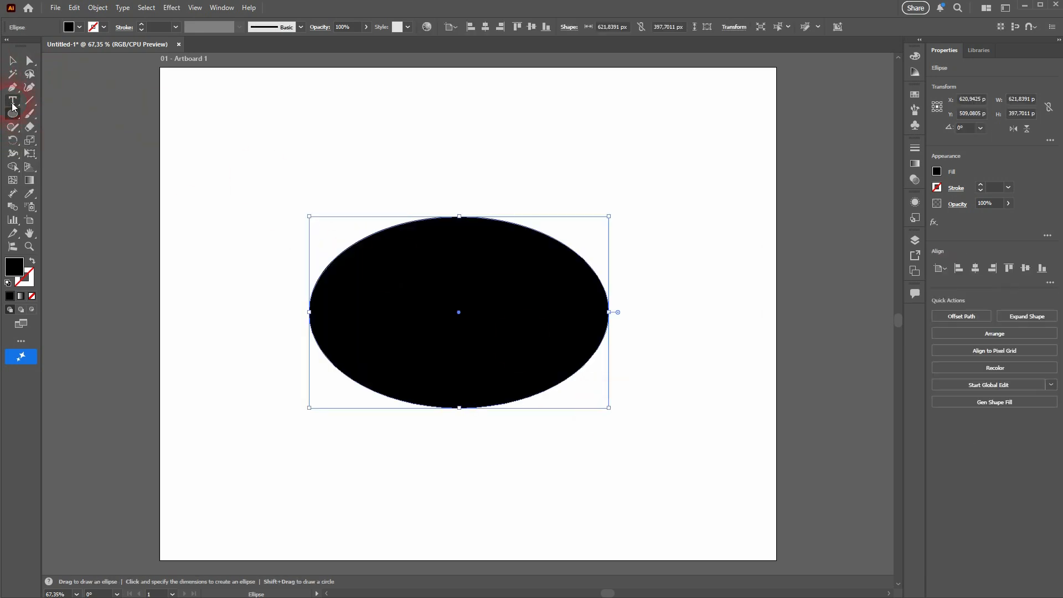
Step: Add placeholder type along the ellipse's outline with the Type on a Path tool, starting just left of its top point
left_click(13, 102)
left_click(72, 126)
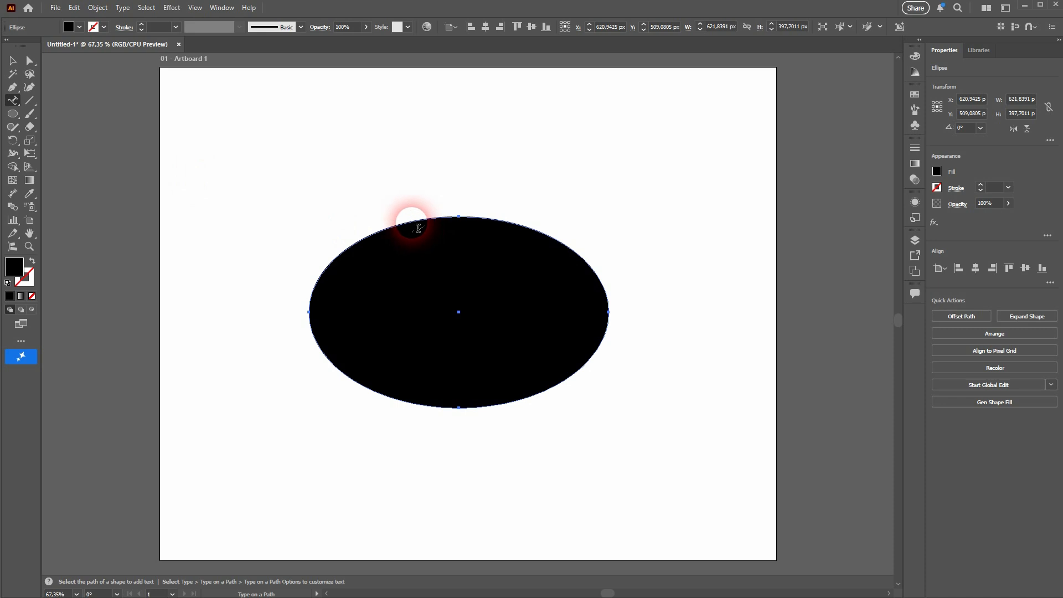
left_click(418, 228)
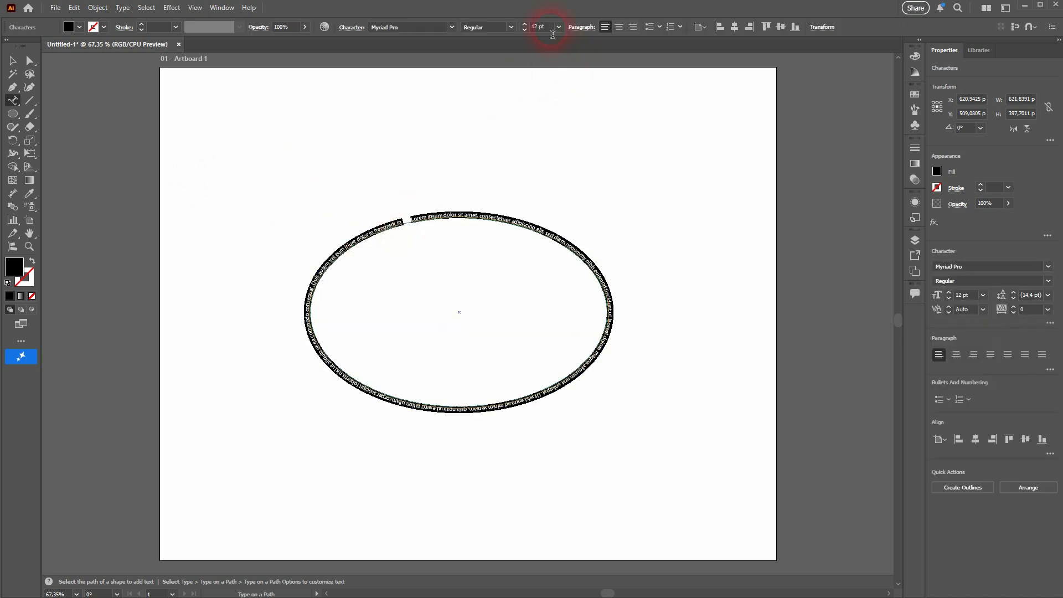
Step: Try enlarging the ellipse's placeholder text step by step through 40 pt and 48 pt up to 54 pt
key("Up")
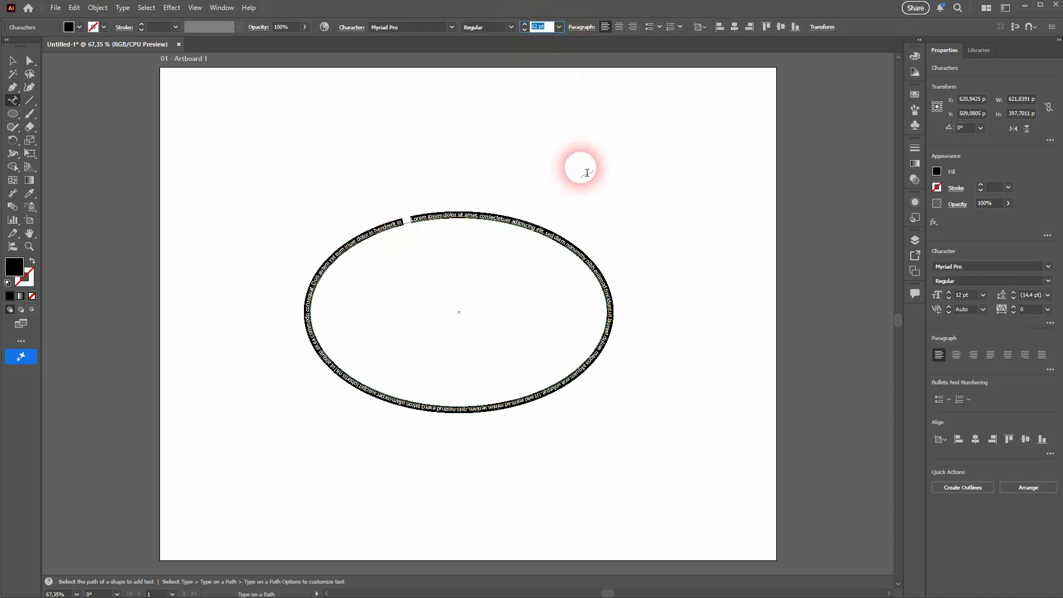
key("shift+Up")
key("shift+Up")
key("shift+Up")
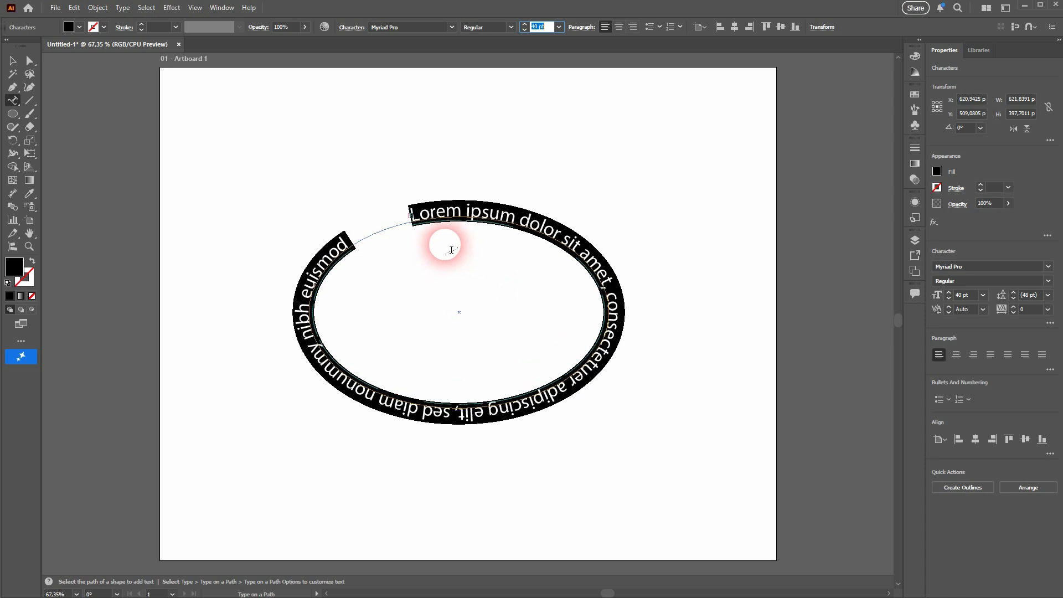
key("Up")
key("Up")
key("Up")
key("Up")
key("Up")
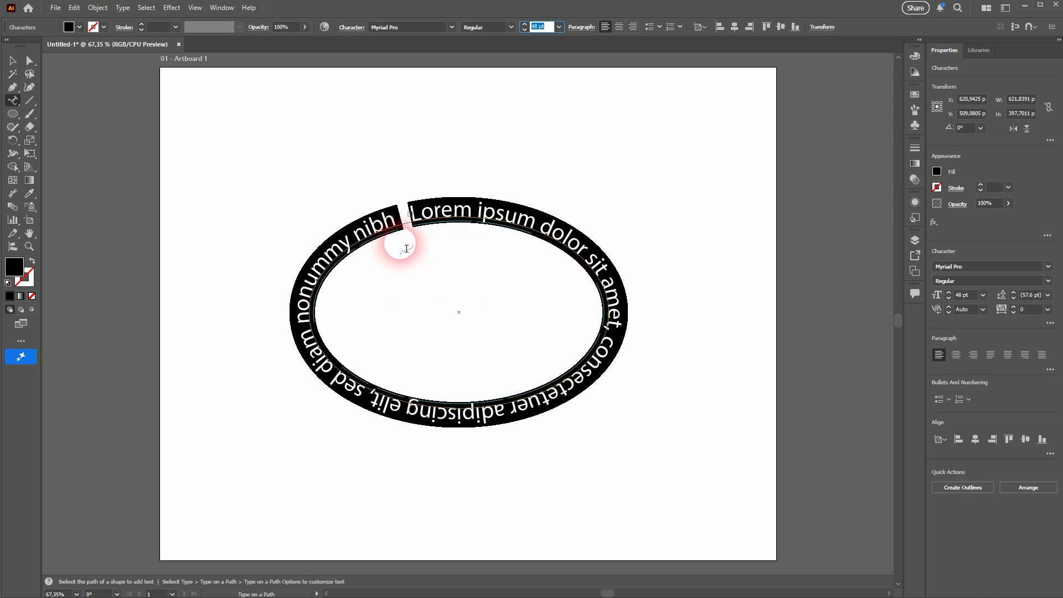
key("Up")
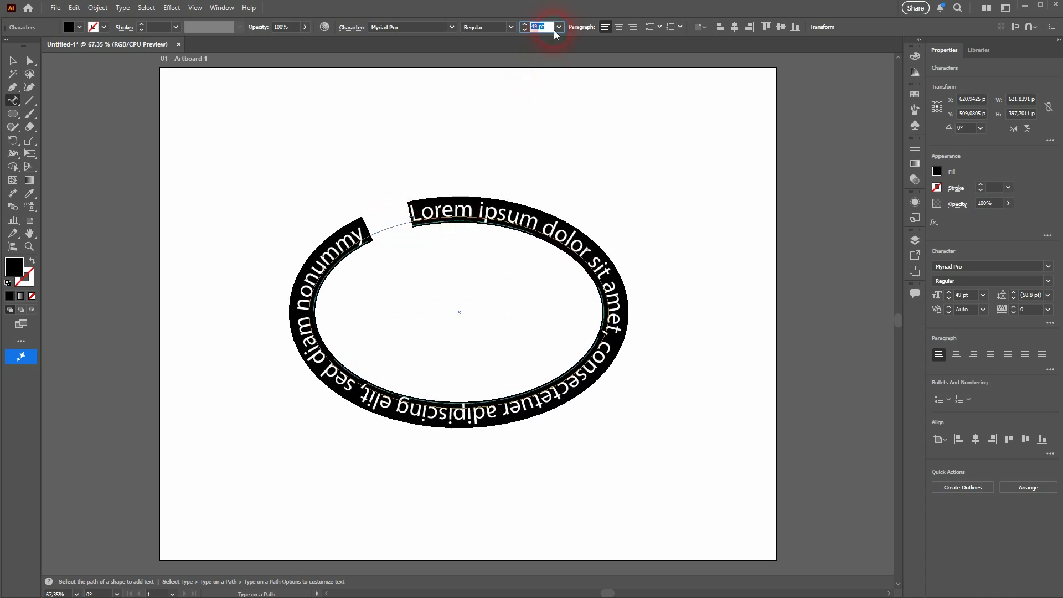
key("Down")
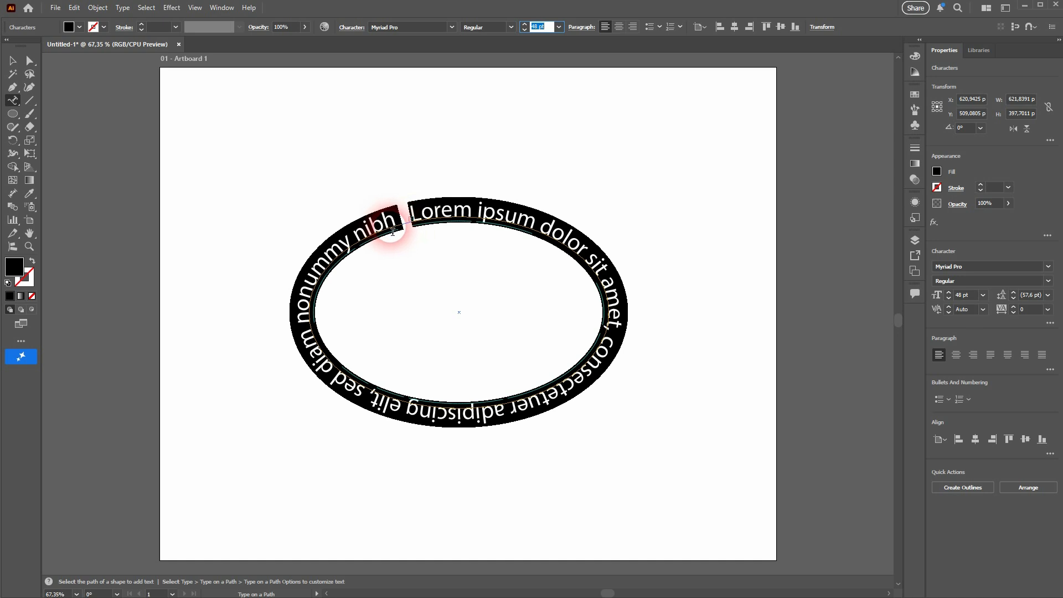
key("Up")
key("Up")
key("Up")
key("Up")
key("Up")
key("Up")
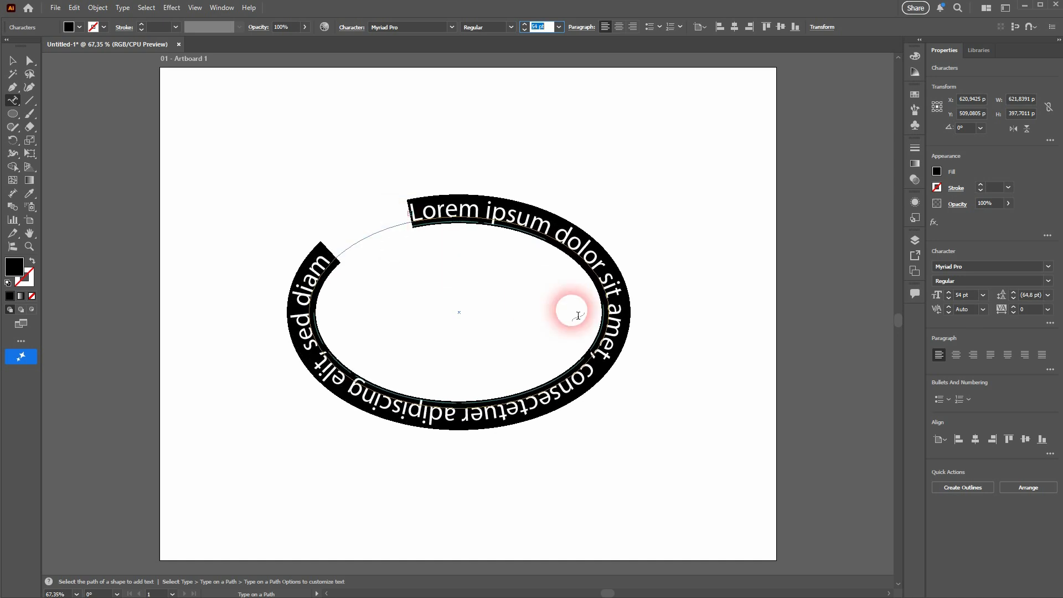
type("asjhd")
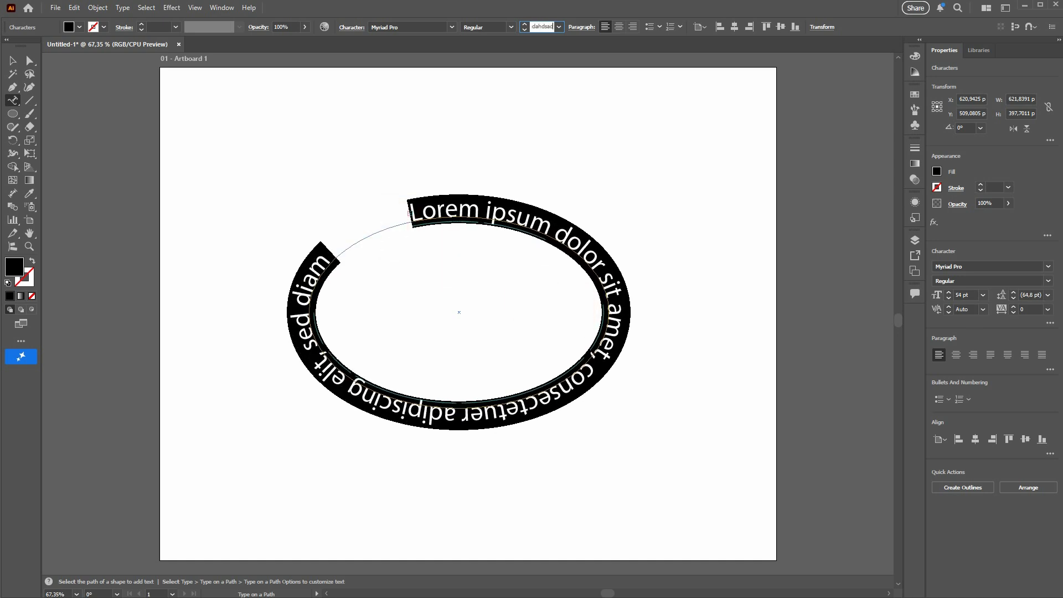
left_click(507, 322)
Step: Select the ellipse type object and set its font size to 40 pt
left_click(12, 61)
left_click(492, 209)
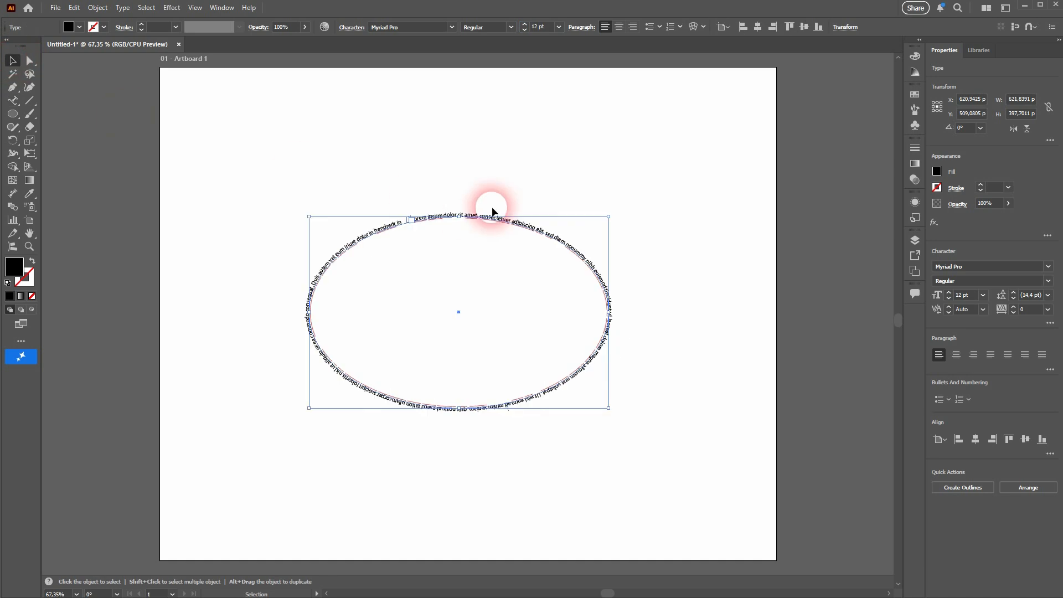
left_click(438, 222)
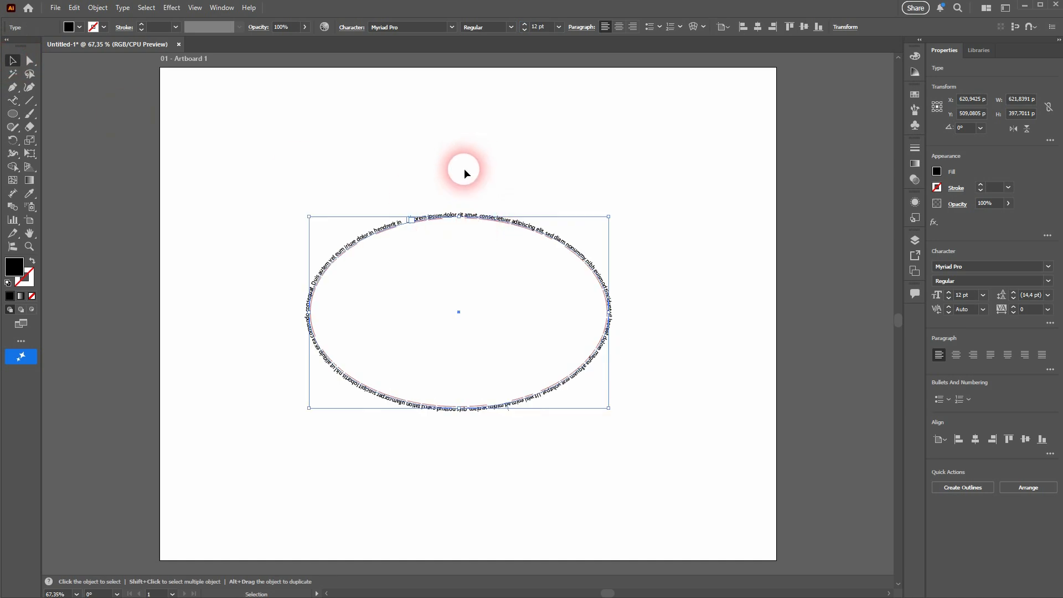
left_click(536, 26)
type("40")
left_click(461, 233)
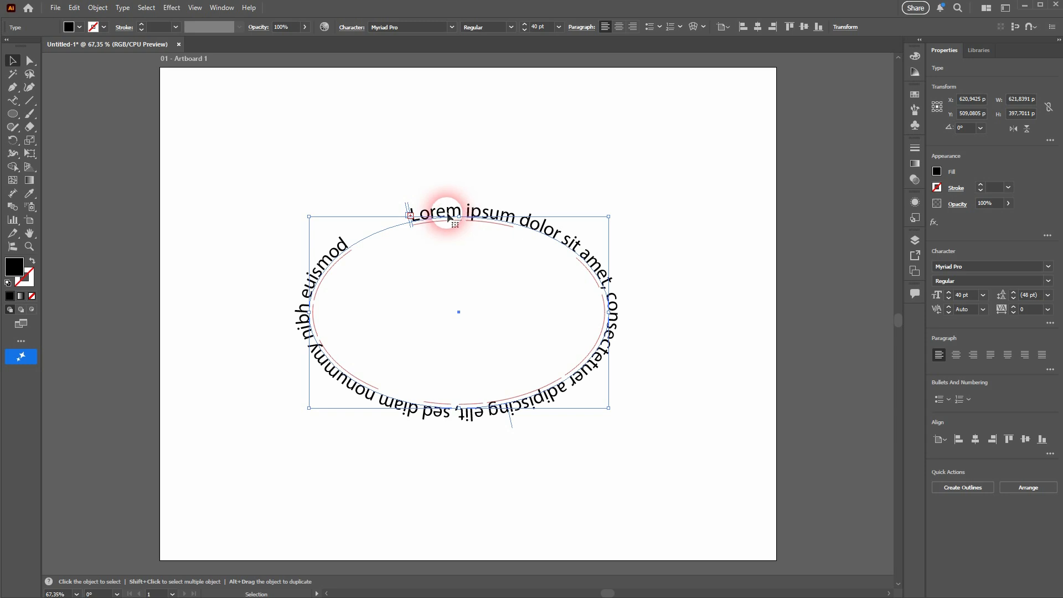
Step: Replace the placeholder text on the ellipse with random filler letters beginning "sadjsahdjasdhsaödkhds" until they run around the whole path
left_click(13, 100)
left_click(446, 220)
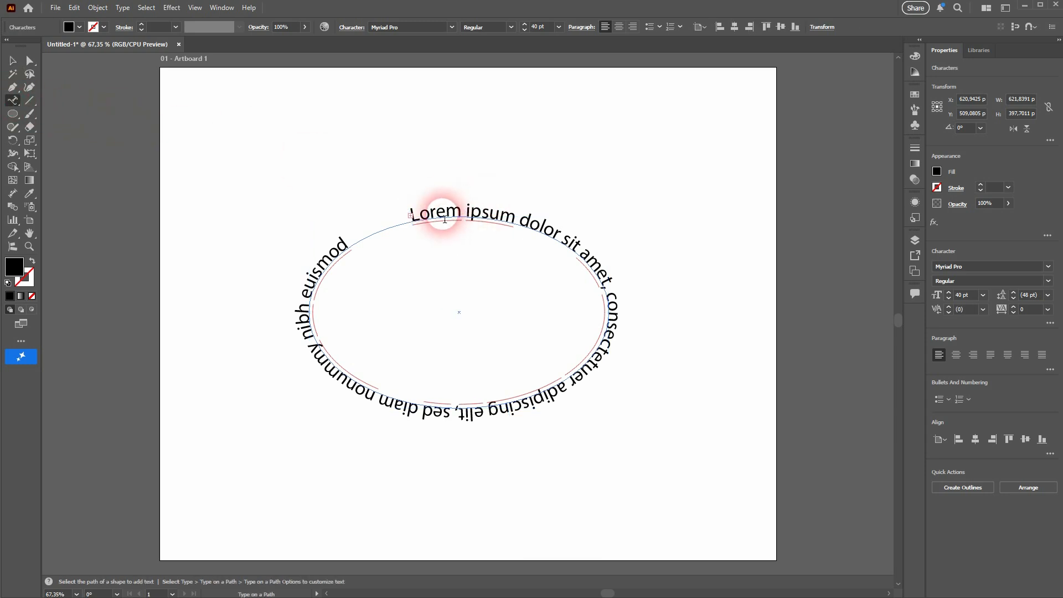
key("ctrl+a")
type("sadjs")
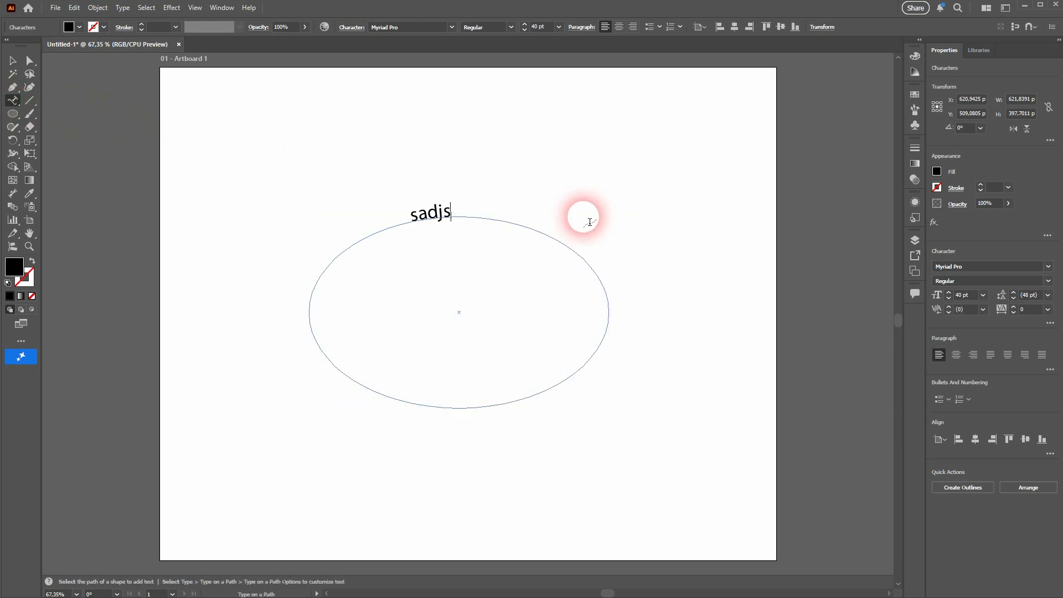
type("ahdjasdhsaödkhdsködhsaödjhsddöhsjdaössdhsaökjdhsds")
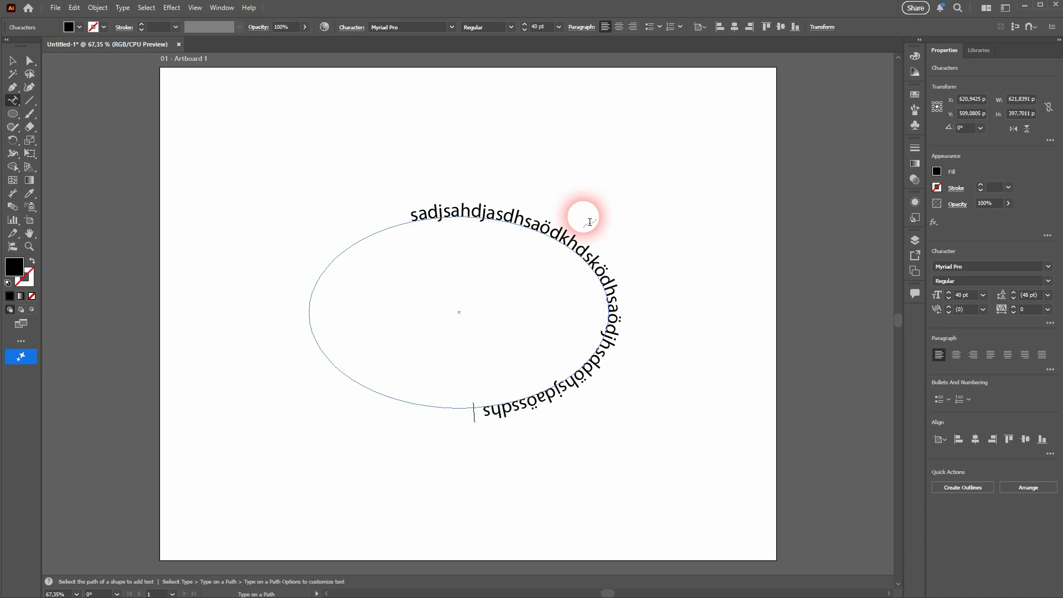
type(" sad")
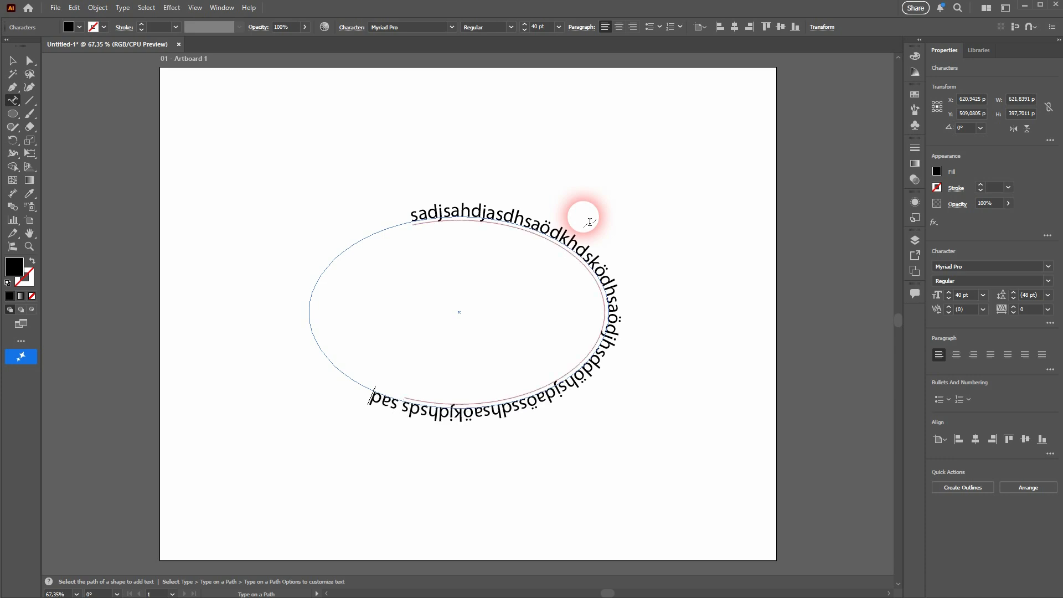
type("sadsadsadasdsadasdsaddsadsadsad")
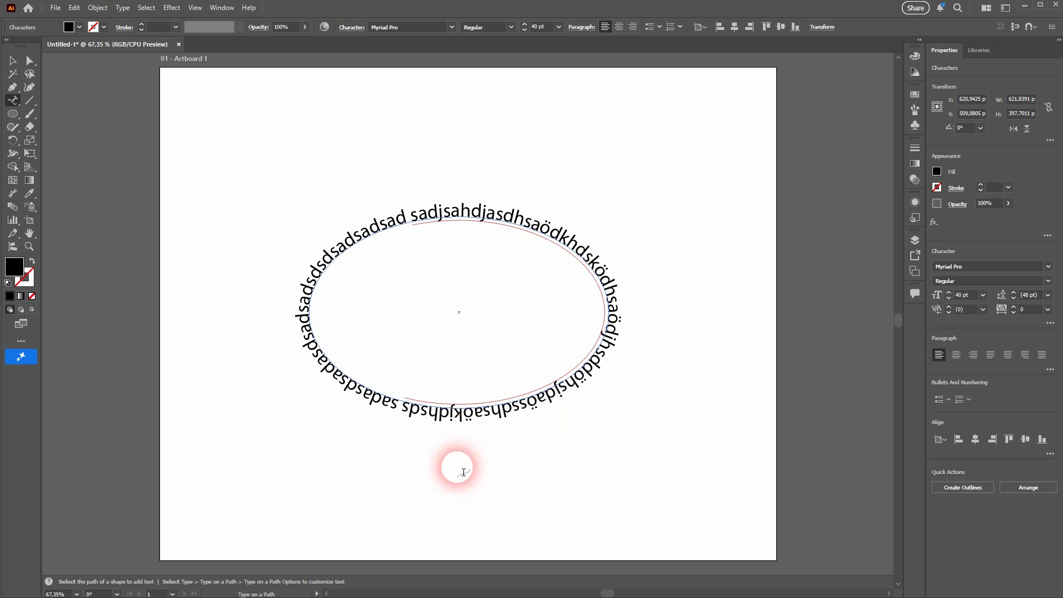
Step: Edit the end of the filler text on the ellipse so that its last word ends in "sass"
key("ctrl+z")
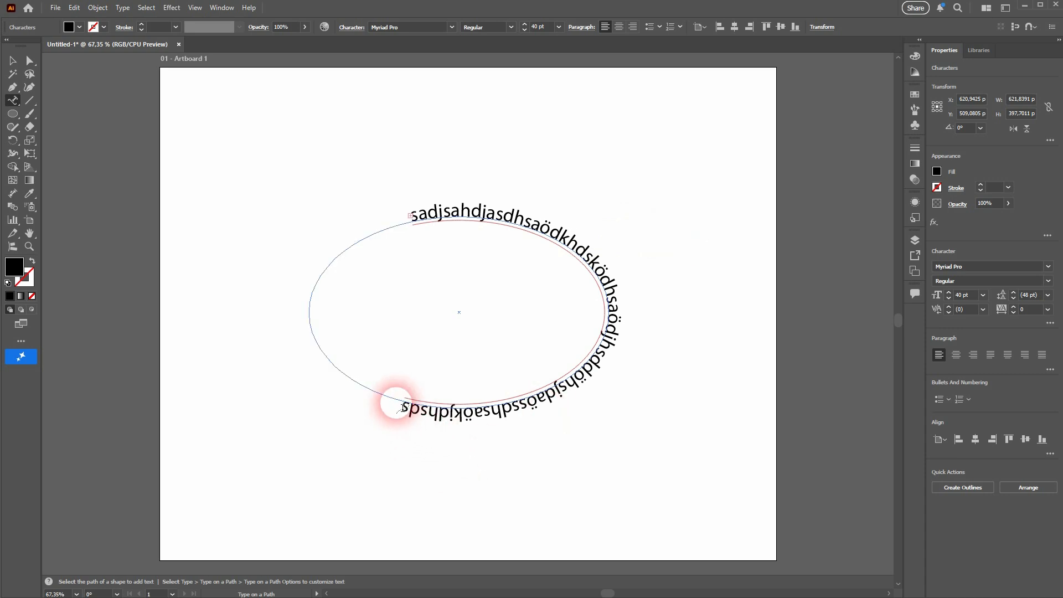
key("ctrl+shift+z")
key("BackSpace")
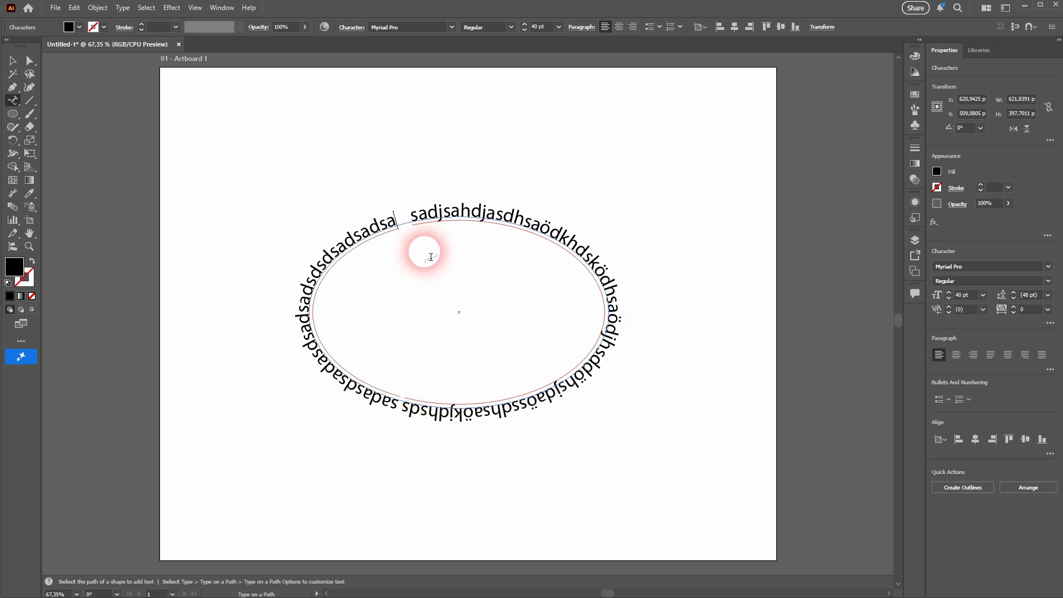
type("s")
left_click_drag(405, 222, 399, 409)
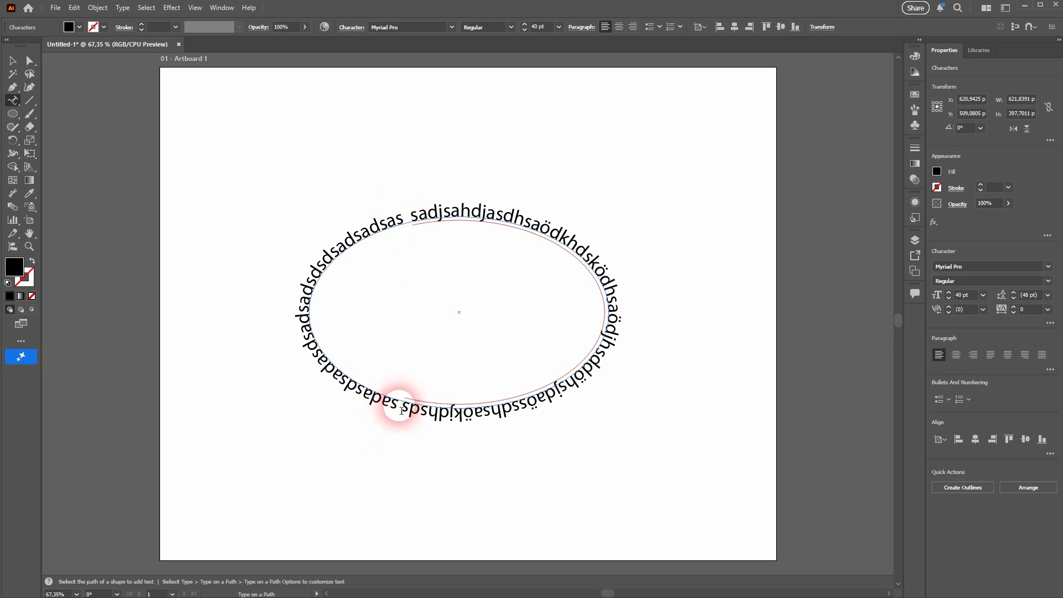
key("BackSpace")
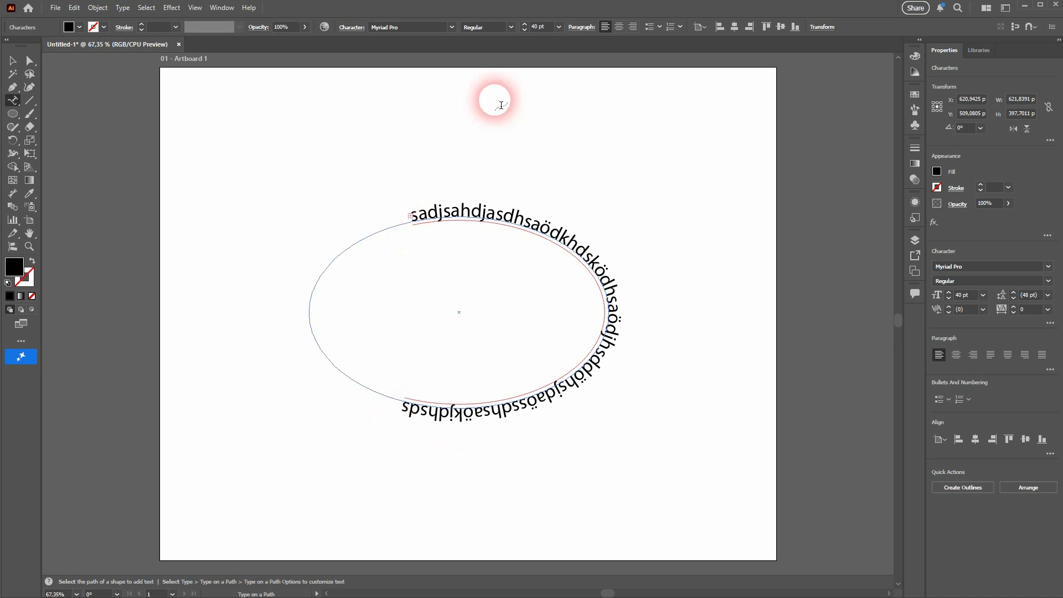
Step: Set the font size of all the filler text on the ellipse to 39 pt and return to the Selection tool
triple_click(514, 206)
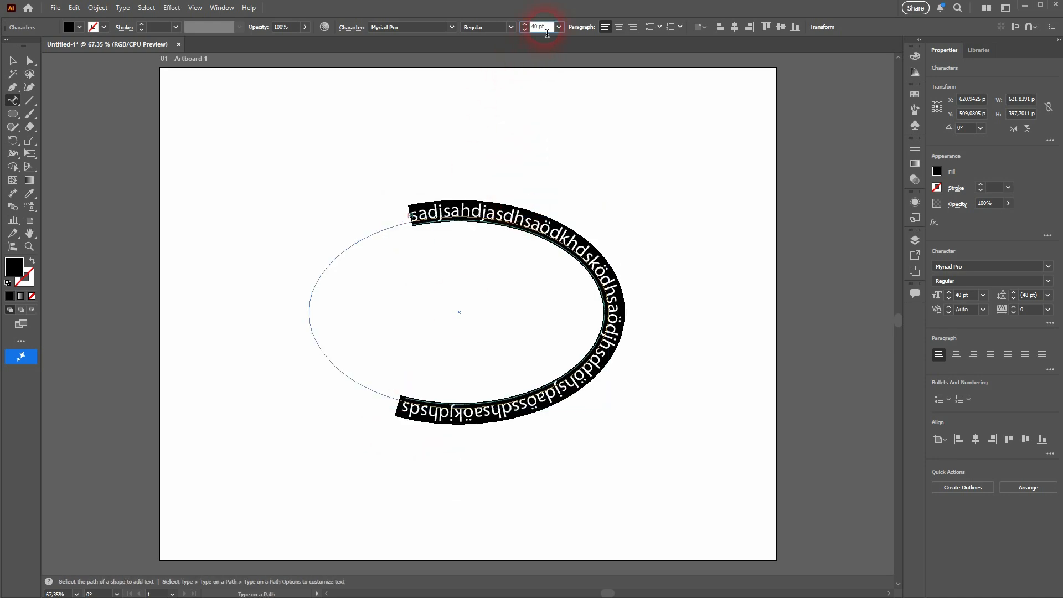
key("ctrl+z")
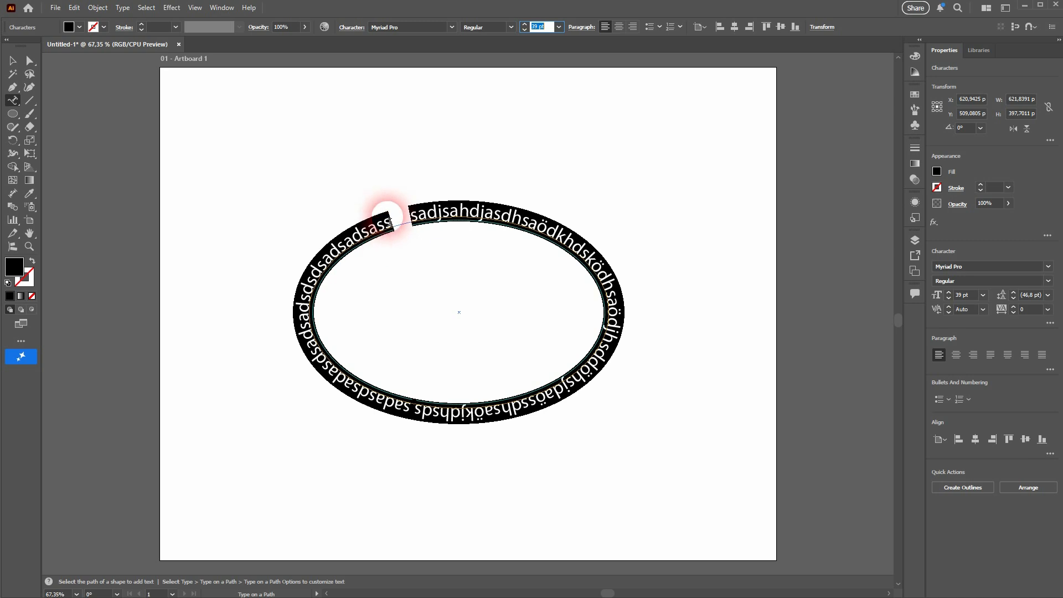
left_click(12, 63)
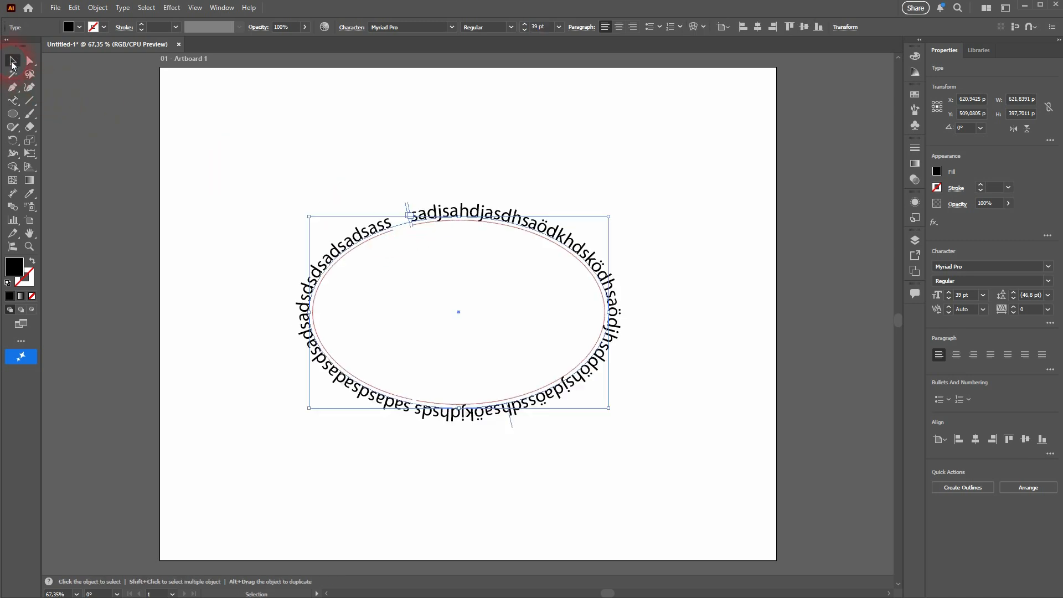